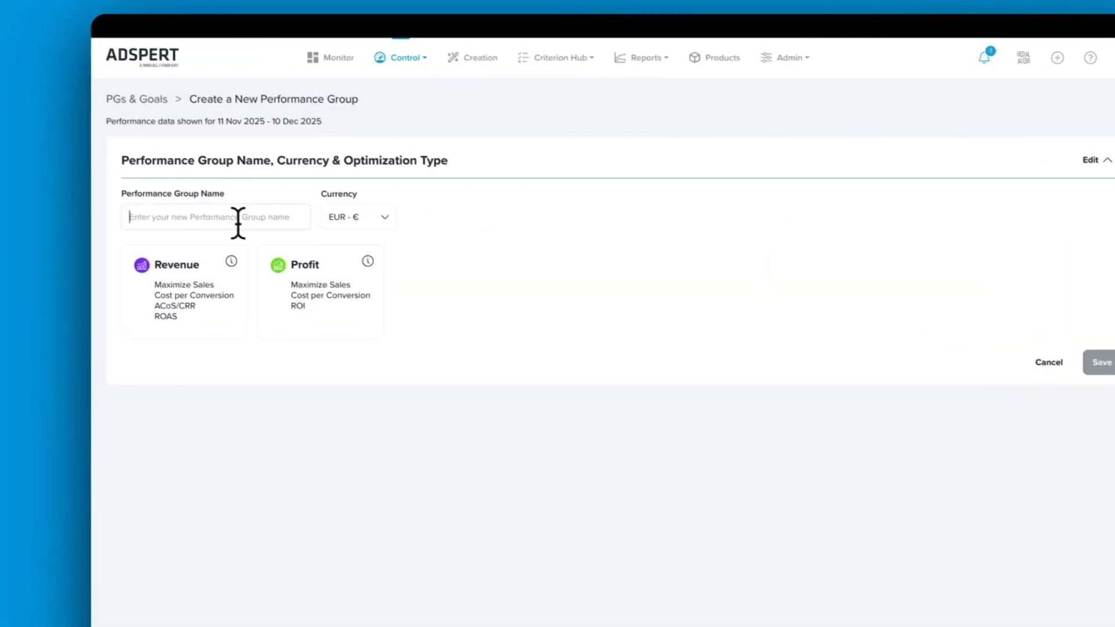
Name the performance group Skincare, choose the Revenue optimization type, and save these settings
{"action": "left_click", "coordinate": [239, 200]}
{"action": "type", "text": "Skincare"}
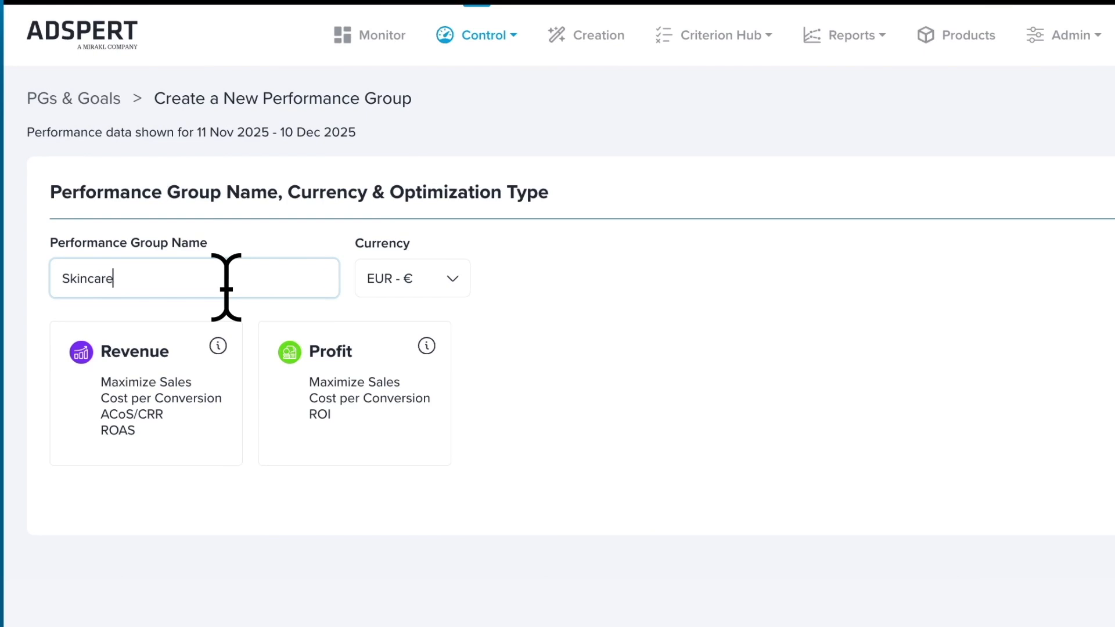
{"action": "left_click", "coordinate": [644, 324]}
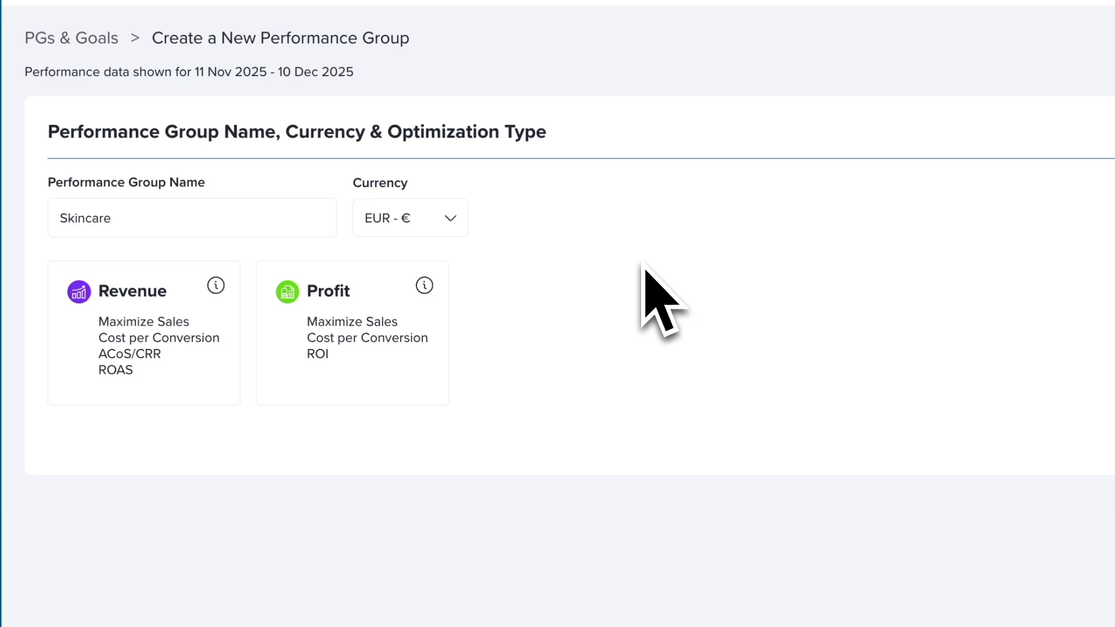
{"action": "left_click", "coordinate": [176, 366]}
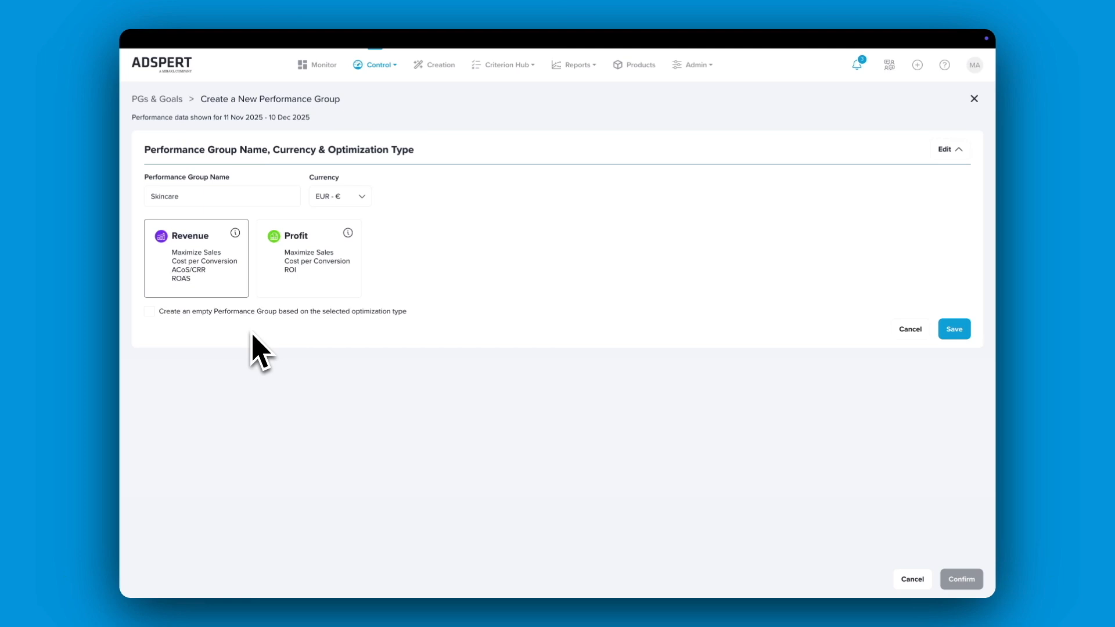
{"action": "left_click", "coordinate": [954, 330]}
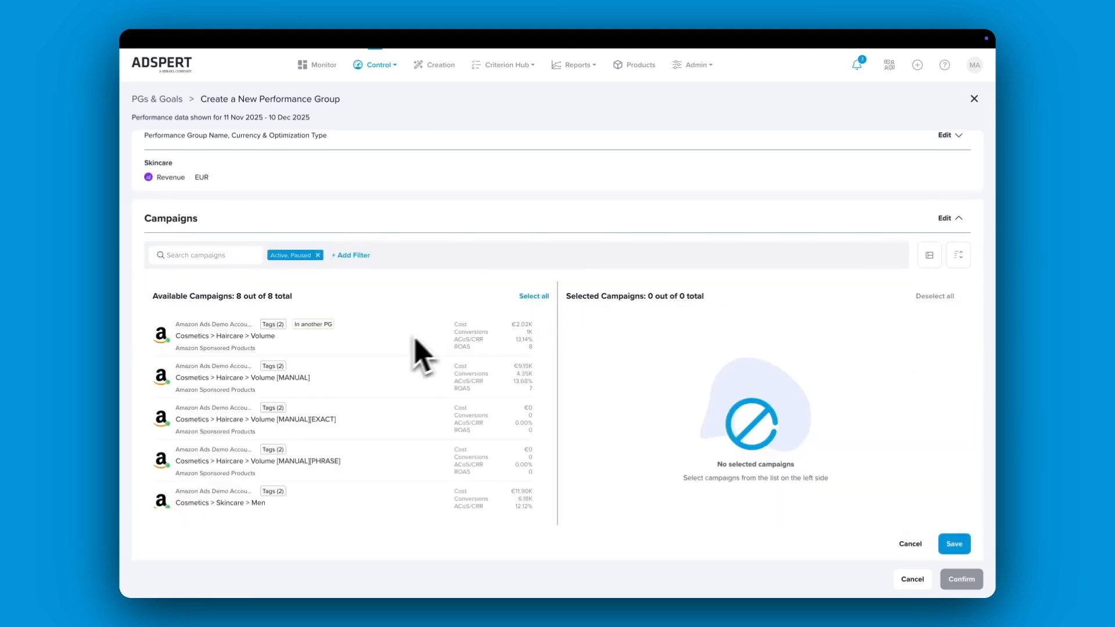
Search the available campaigns for skincare
{"action": "scroll", "coordinate": [382, 351], "scroll_direction": "down", "scroll_amount": 3}
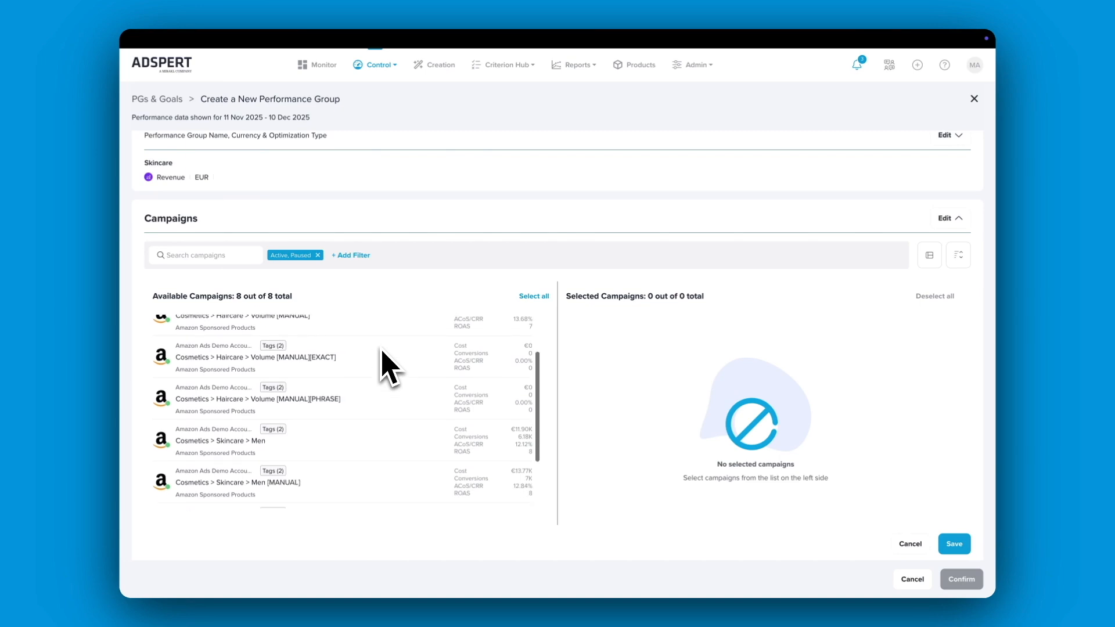
{"action": "scroll", "coordinate": [382, 350], "scroll_direction": "up", "scroll_amount": 3}
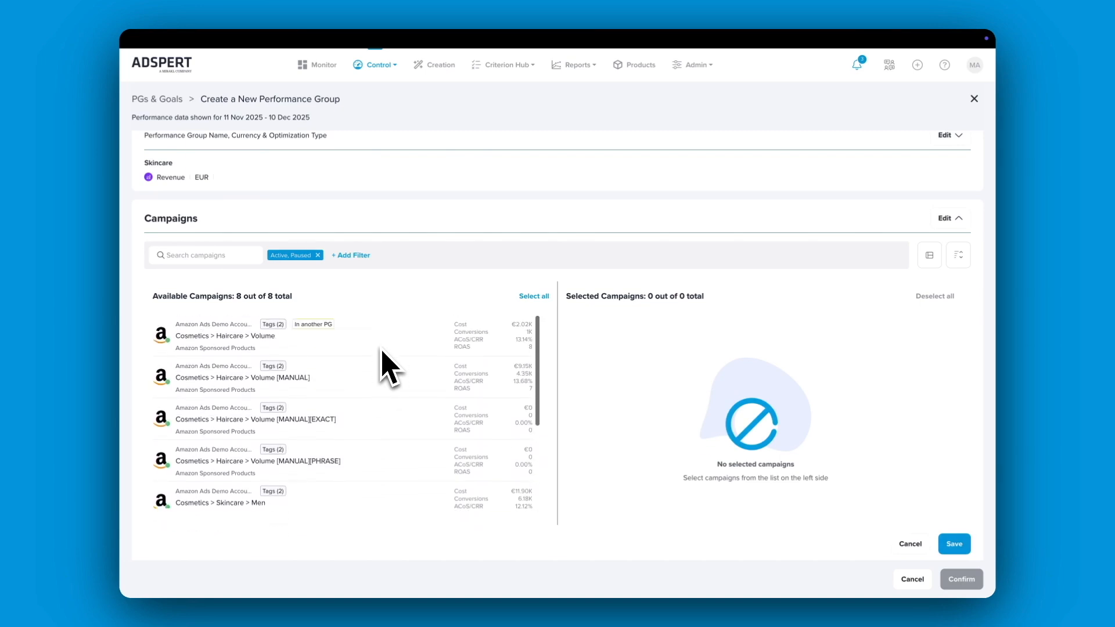
{"action": "left_click", "coordinate": [229, 255]}
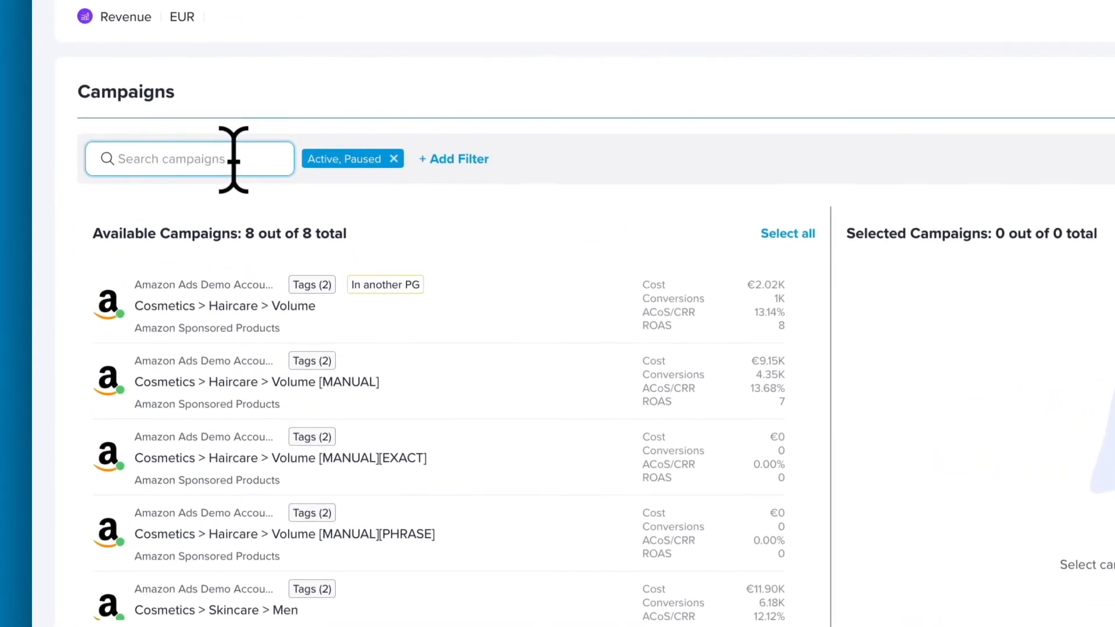
{"action": "type", "text": "skincare"}
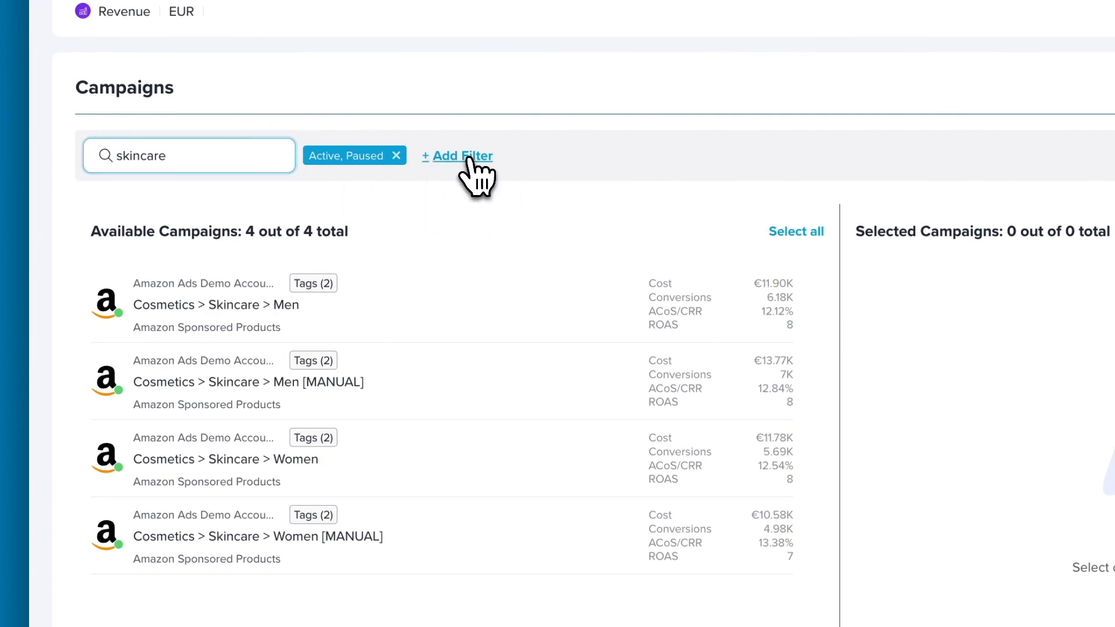
Add and apply a campaign filter for ACoS/CRR between 12% and 14%
{"action": "left_click", "coordinate": [464, 157]}
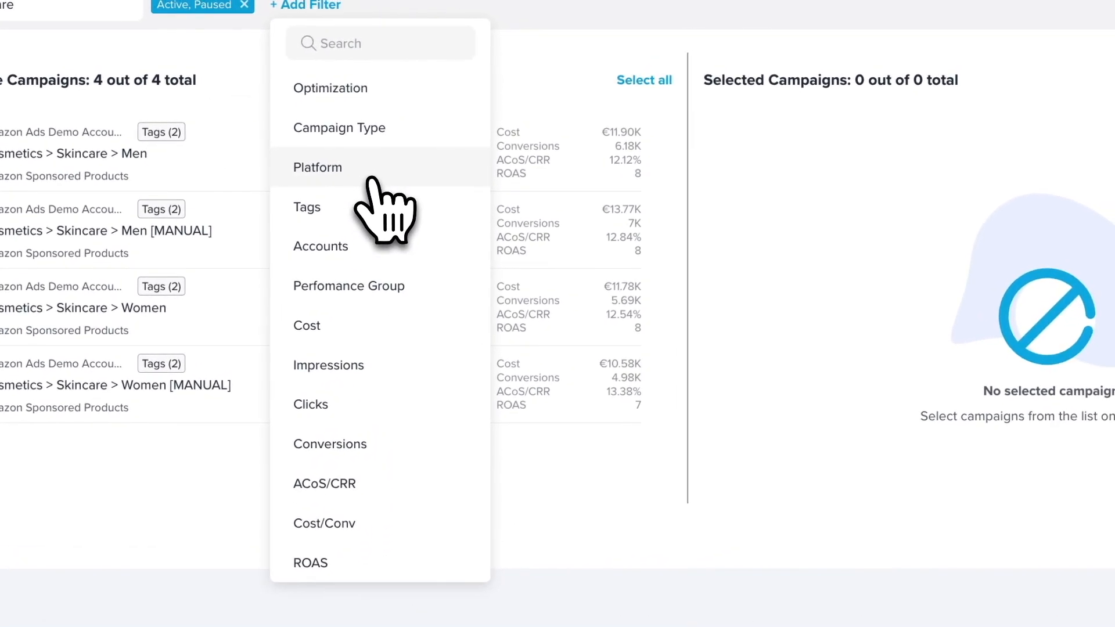
{"action": "left_click", "coordinate": [386, 485]}
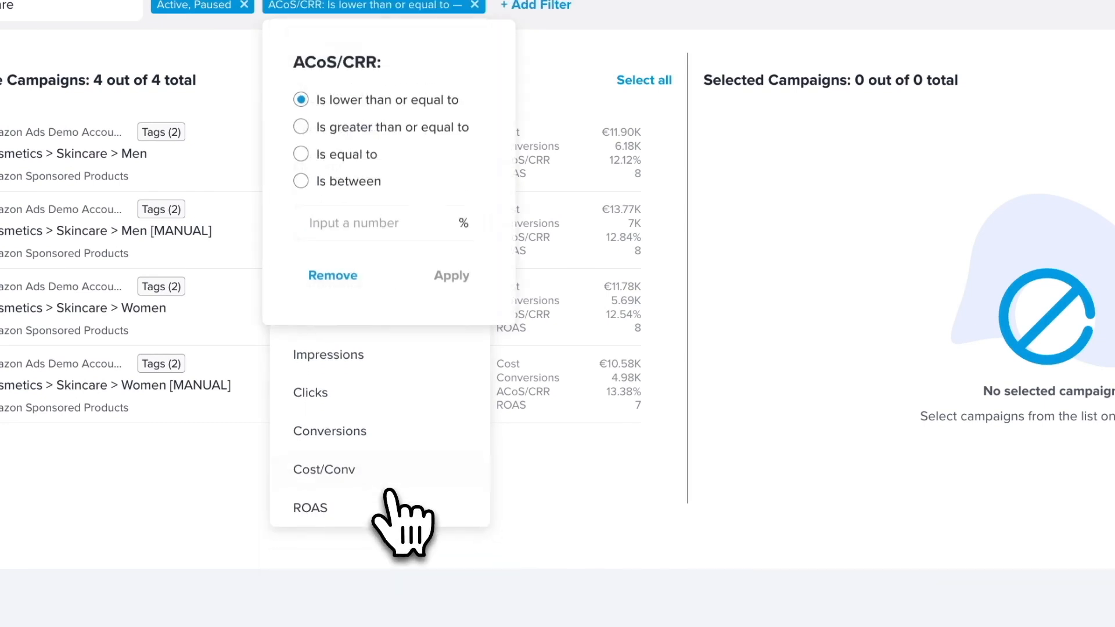
{"action": "left_click", "coordinate": [342, 183]}
{"action": "left_click", "coordinate": [326, 223]}
{"action": "type", "text": "12"}
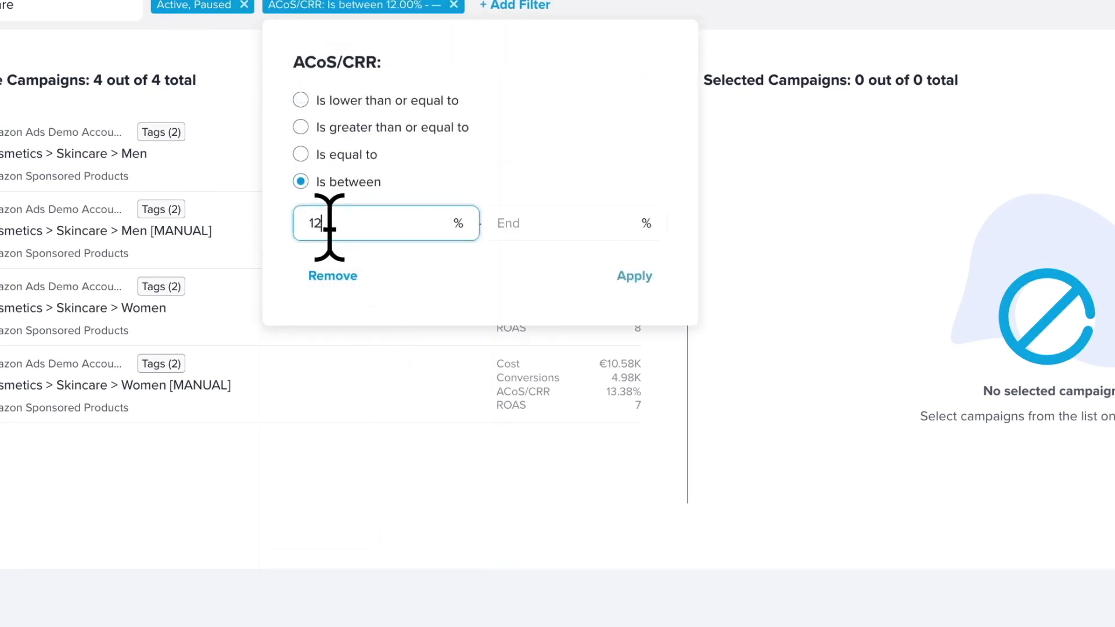
{"action": "left_click", "coordinate": [553, 224]}
{"action": "type", "text": "14"}
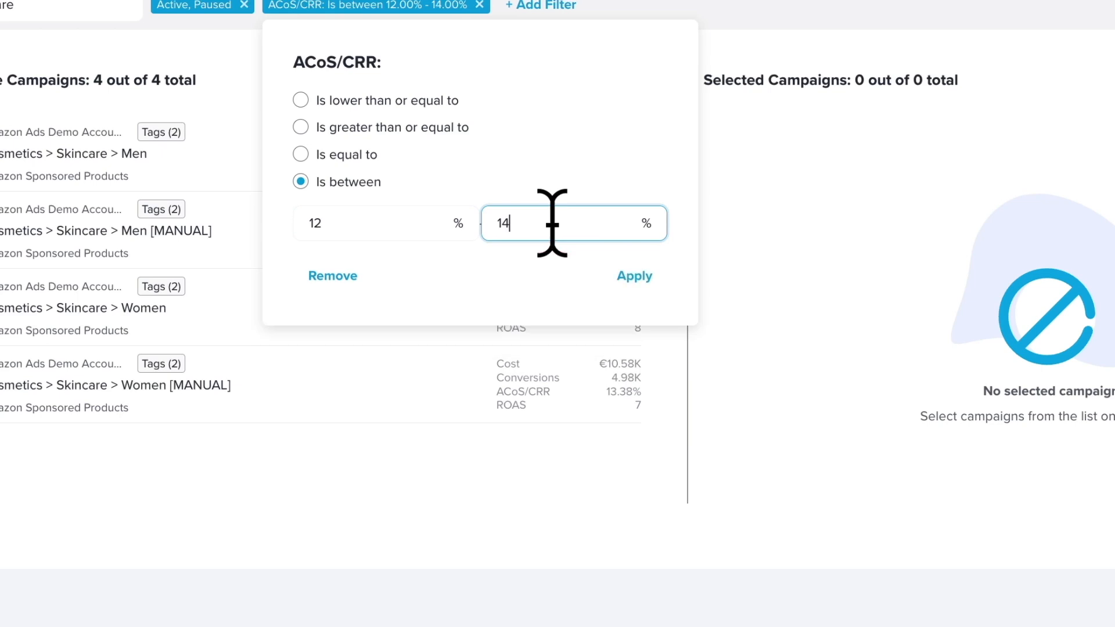
{"action": "left_click", "coordinate": [659, 278]}
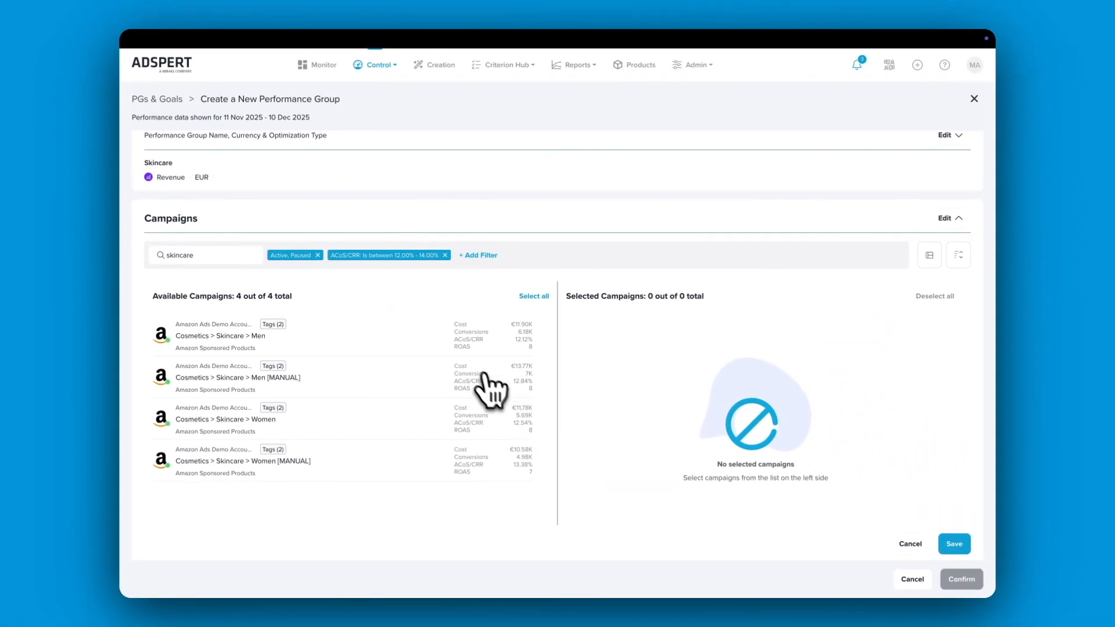
Try adding the filtered campaigns individually and all at once, emptying the selection each time
{"action": "left_click", "coordinate": [299, 343]}
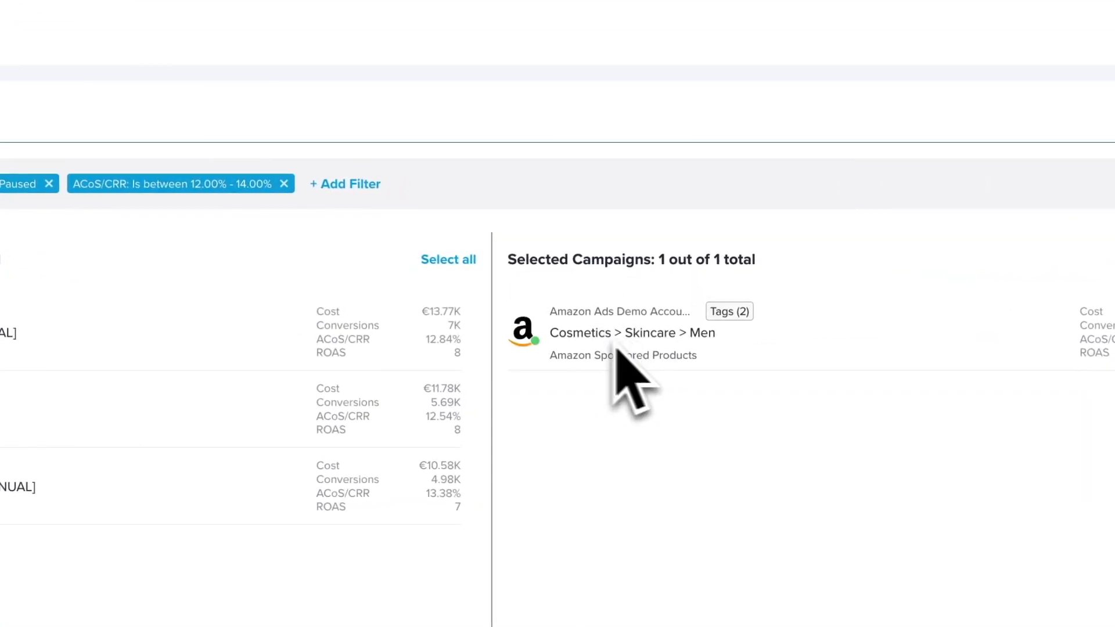
{"action": "left_click", "coordinate": [238, 328]}
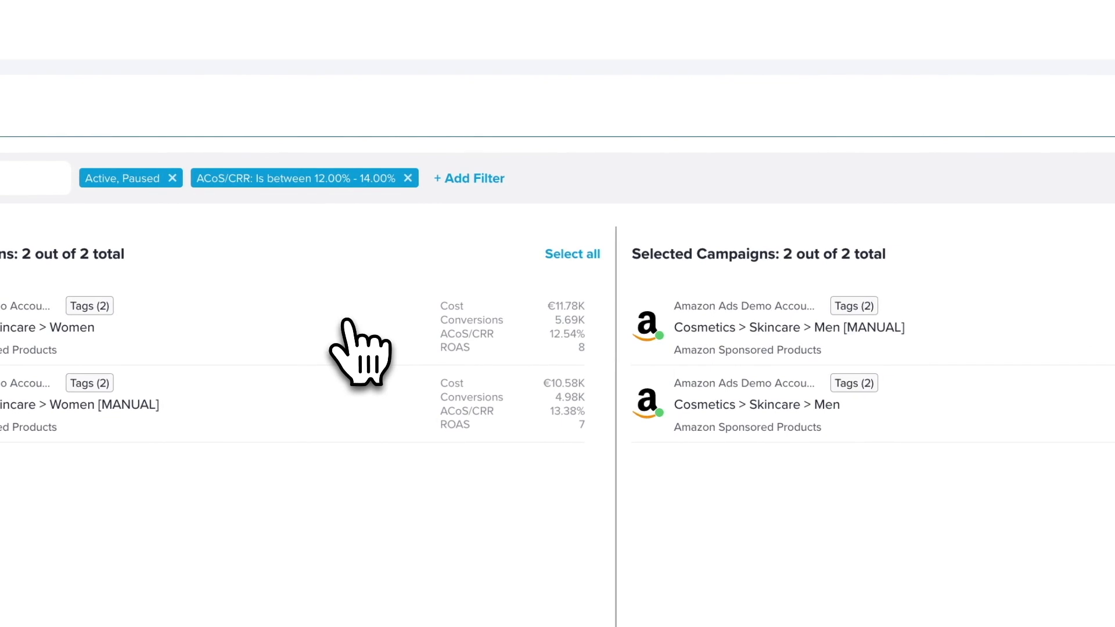
{"action": "left_click", "coordinate": [709, 325]}
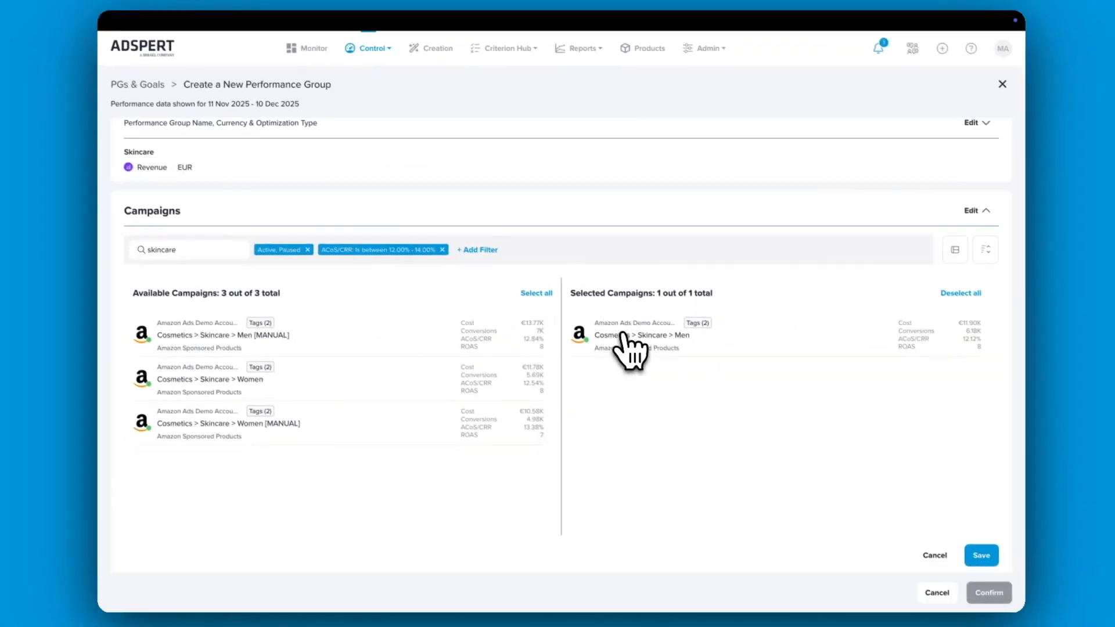
{"action": "left_click", "coordinate": [626, 342]}
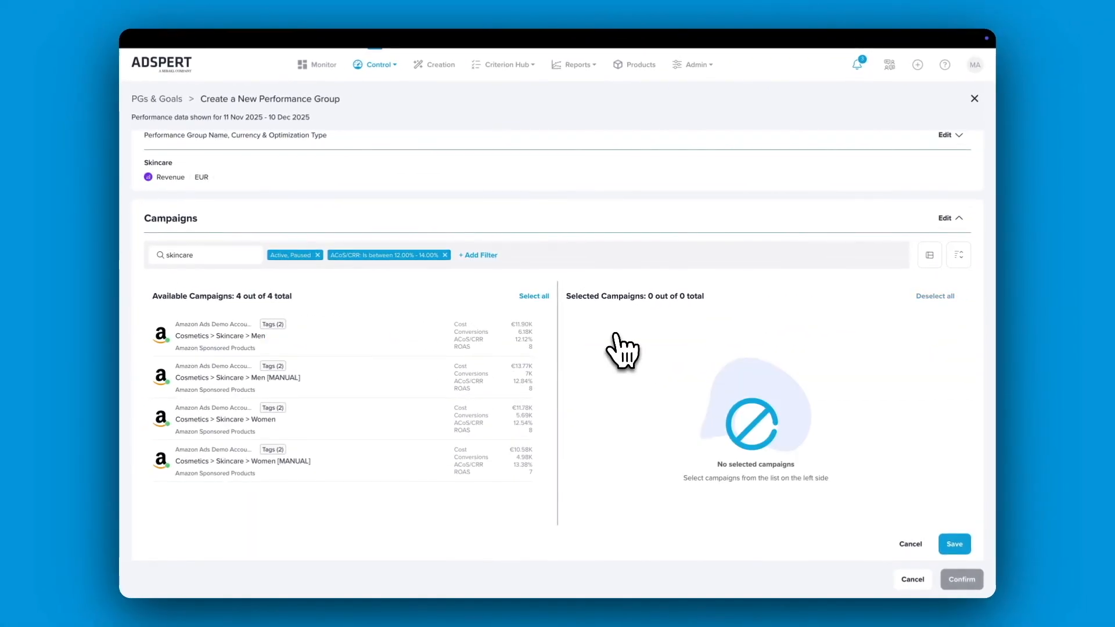
{"action": "left_click", "coordinate": [533, 296]}
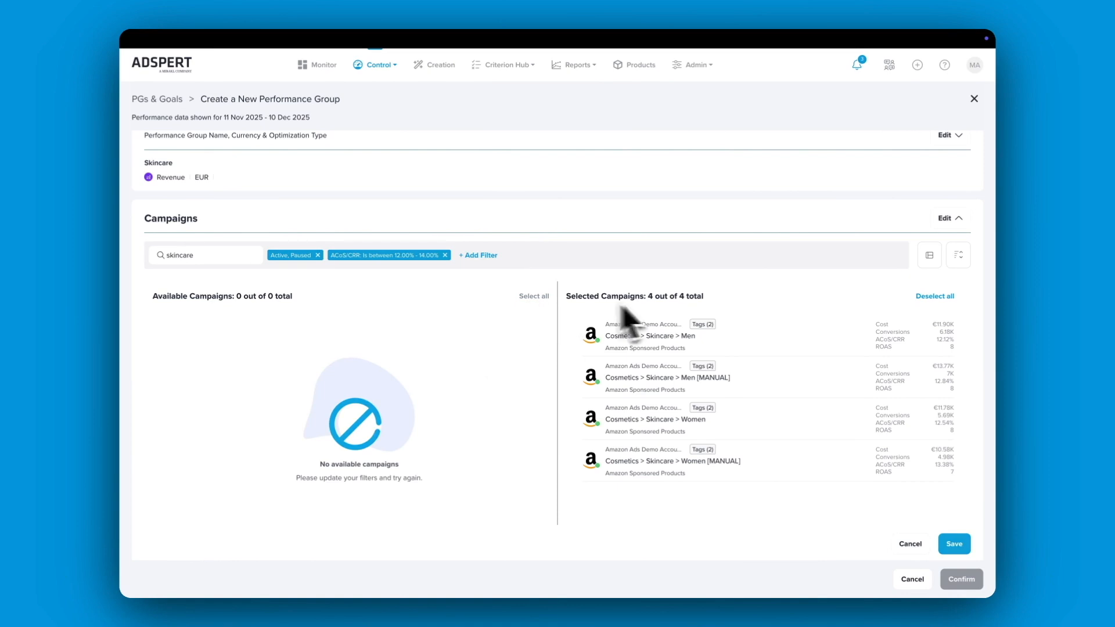
{"action": "left_click", "coordinate": [933, 297]}
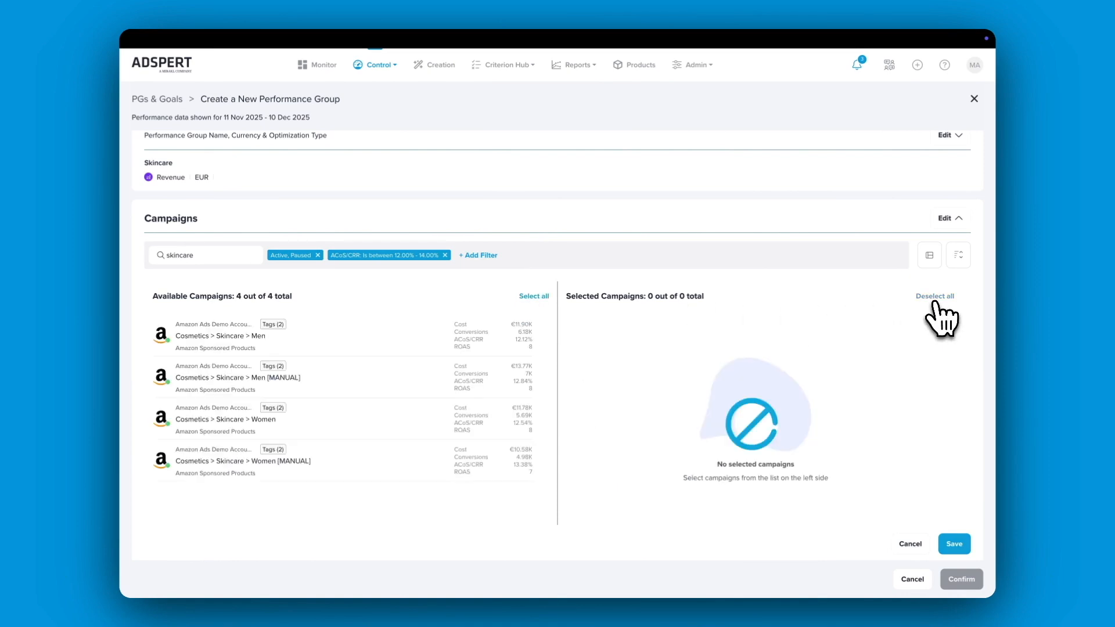
Add all the filtered skincare campaigns to the performance group and save the campaign selection
{"action": "left_click", "coordinate": [533, 297]}
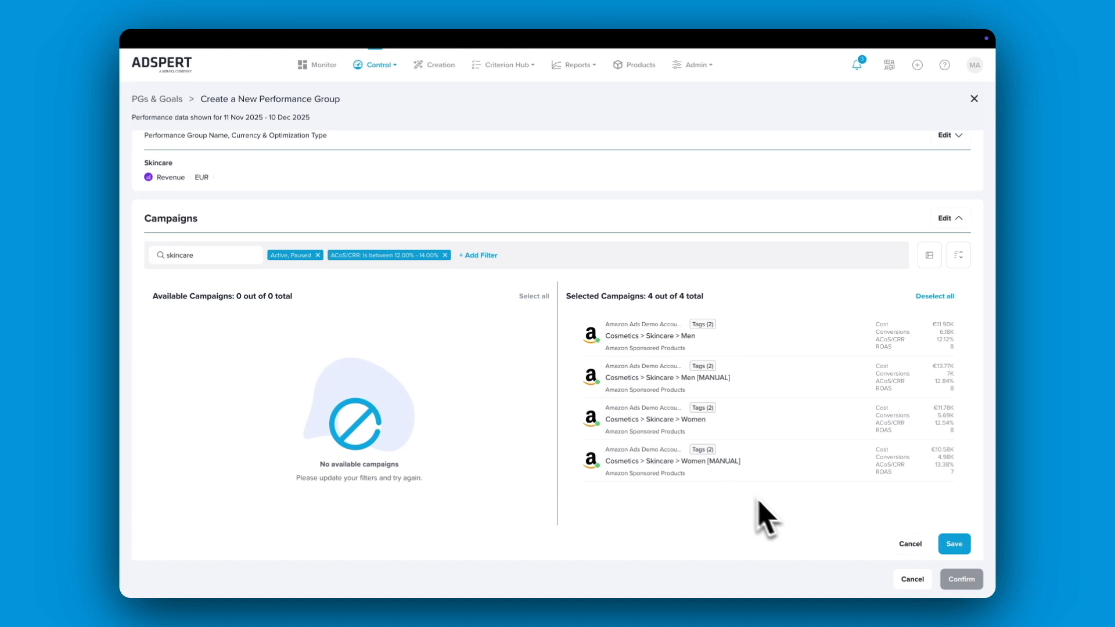
{"action": "left_click", "coordinate": [954, 544]}
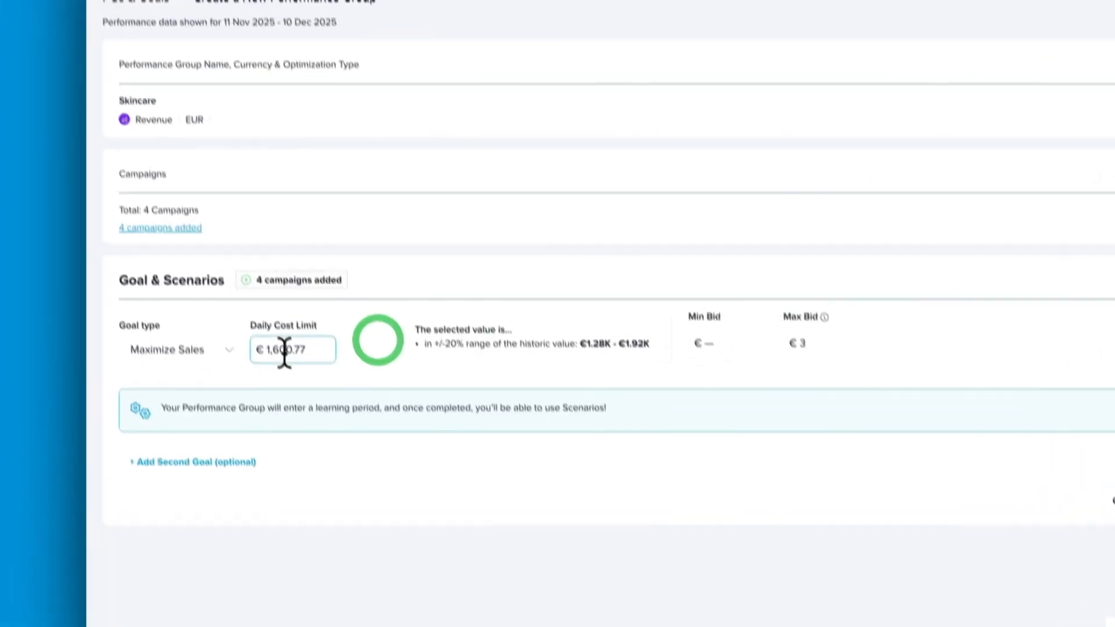
Try Daily Cost Limits of €1,500, €1,600 and €100 against the historic value range
{"action": "double_click", "coordinate": [270, 367]}
{"action": "type", "text": "1,500"}
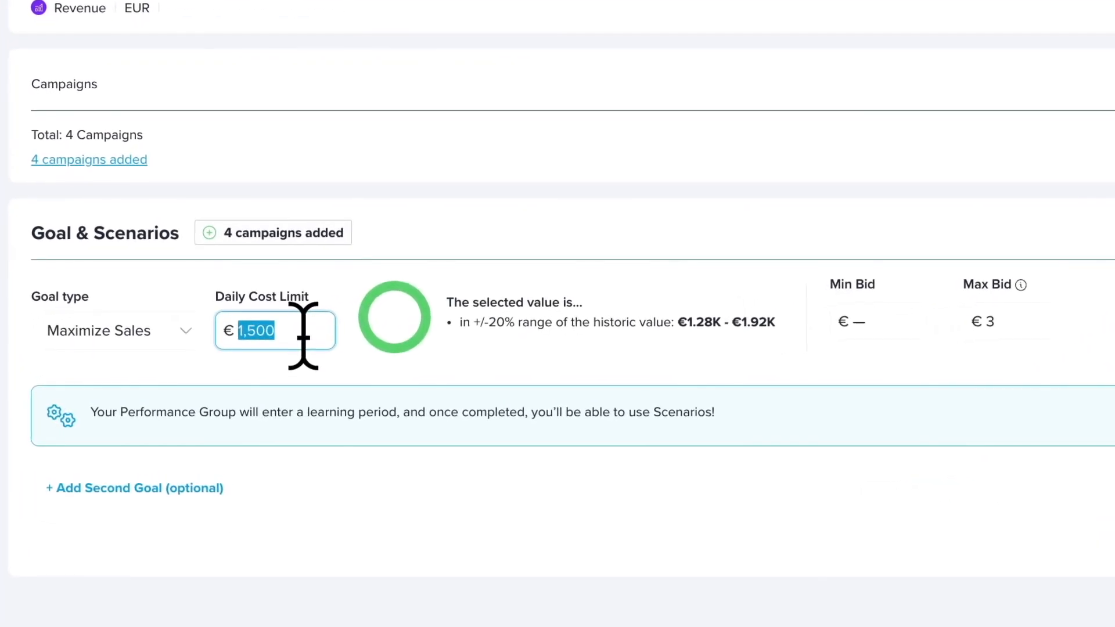
{"action": "type", "text": "1"}
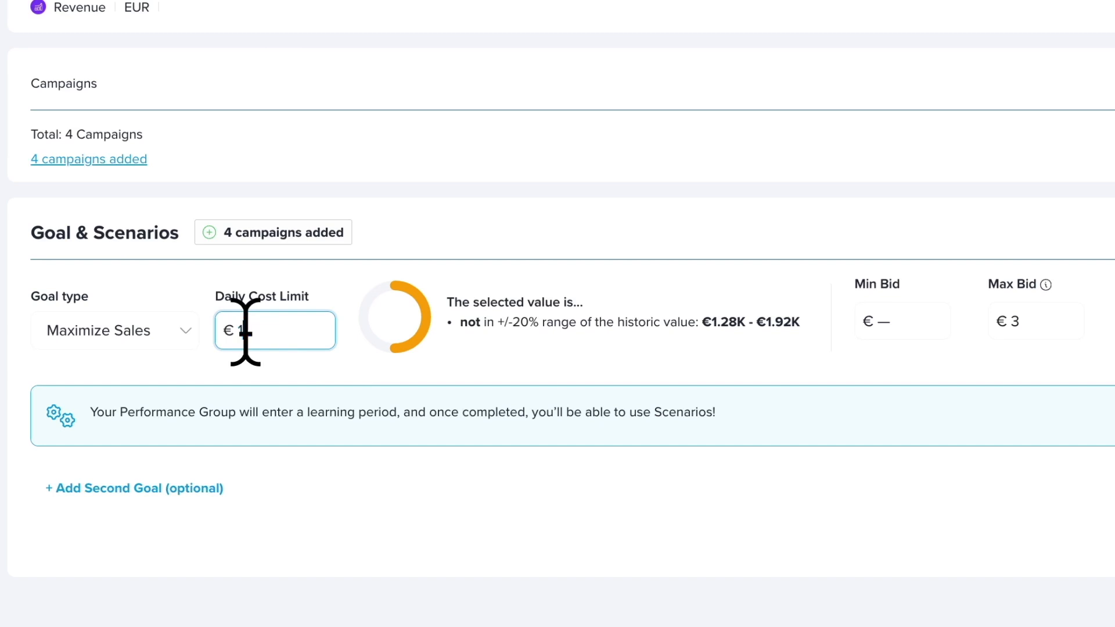
{"action": "type", "text": "00"}
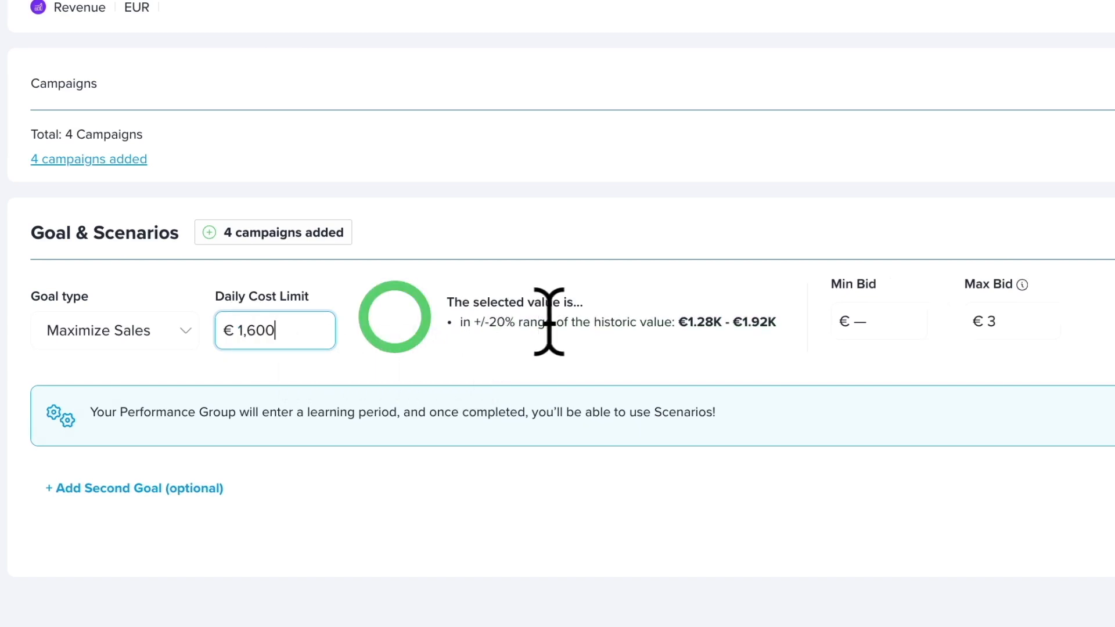
{"action": "type", "text": "1"}
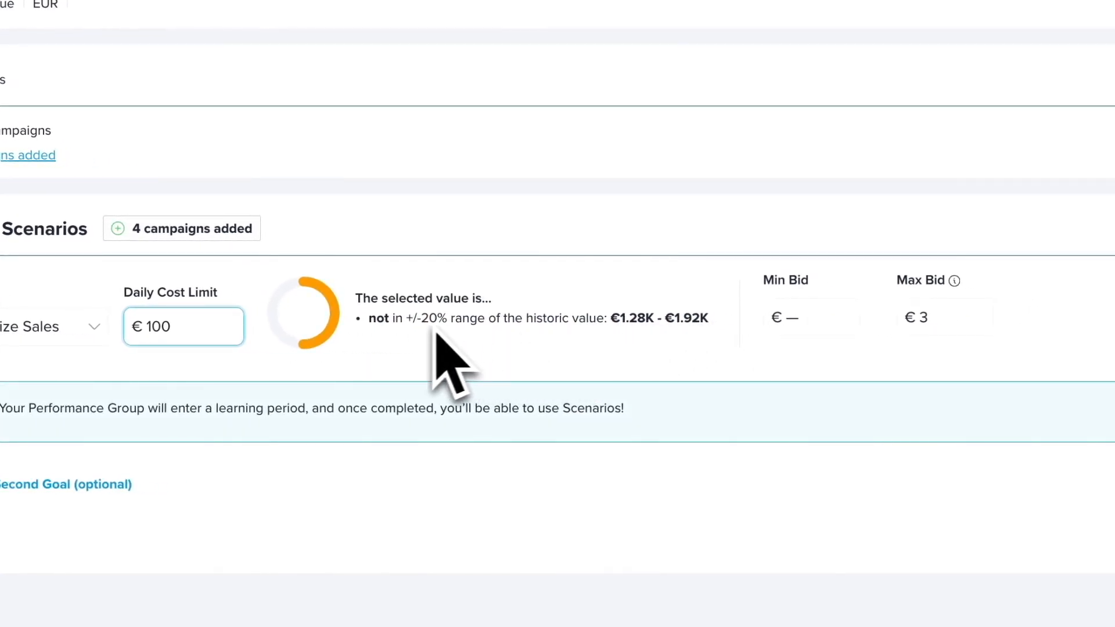
Set the Daily Cost Limit of the Maximize Sales goal to €1,500
{"action": "double_click", "coordinate": [156, 326]}
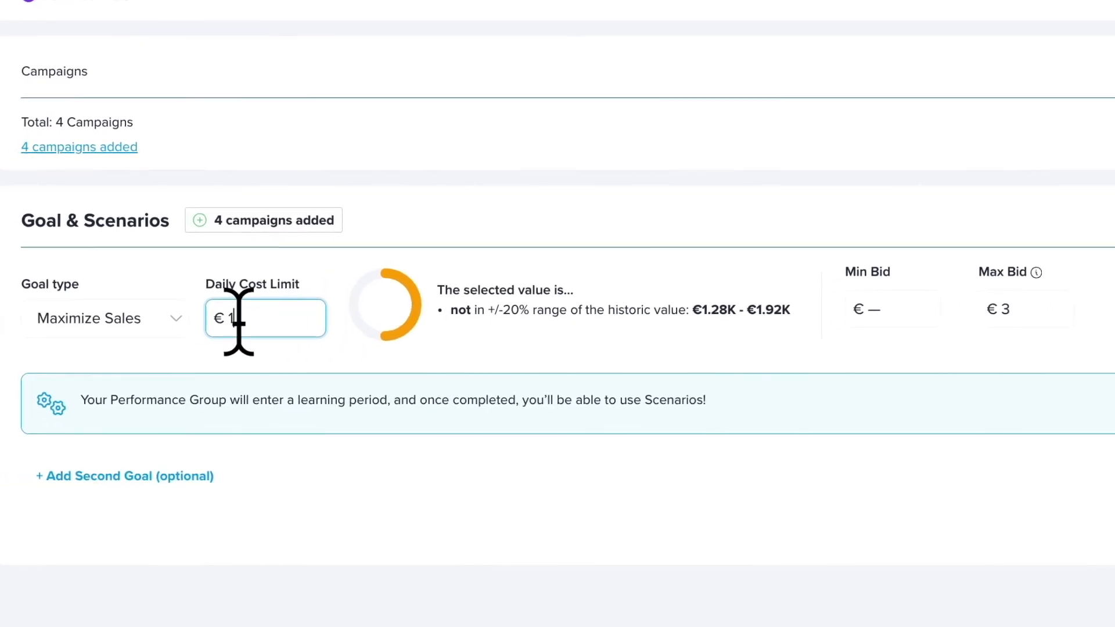
{"action": "type", "text": "1,500"}
{"action": "left_click", "coordinate": [566, 343]}
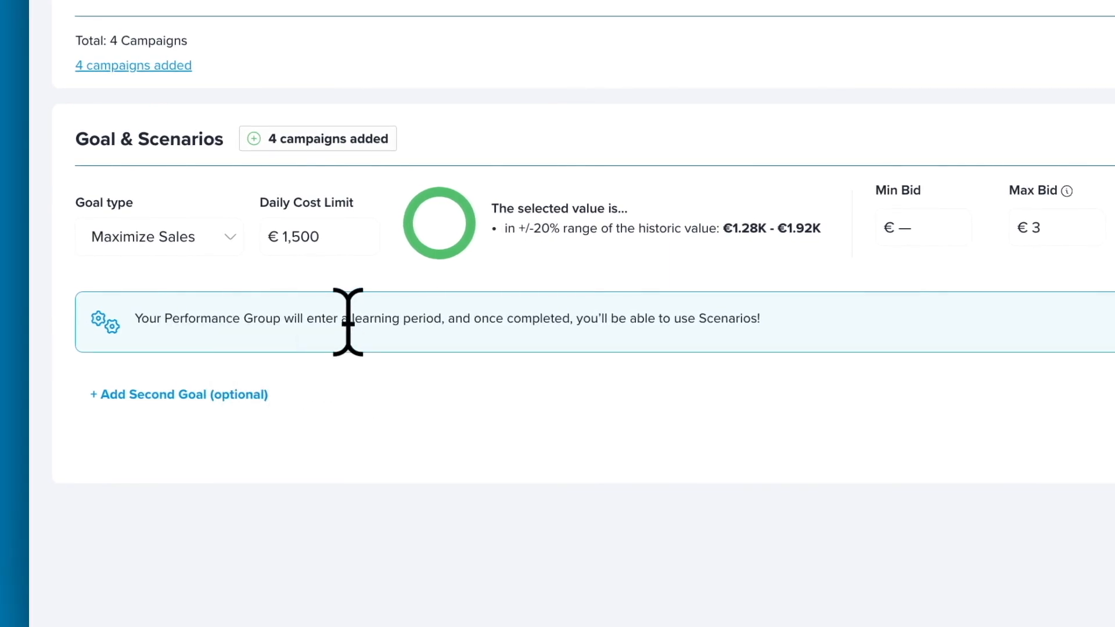
{"action": "left_click_drag", "start_coordinate": [348, 318], "coordinate": [374, 319]}
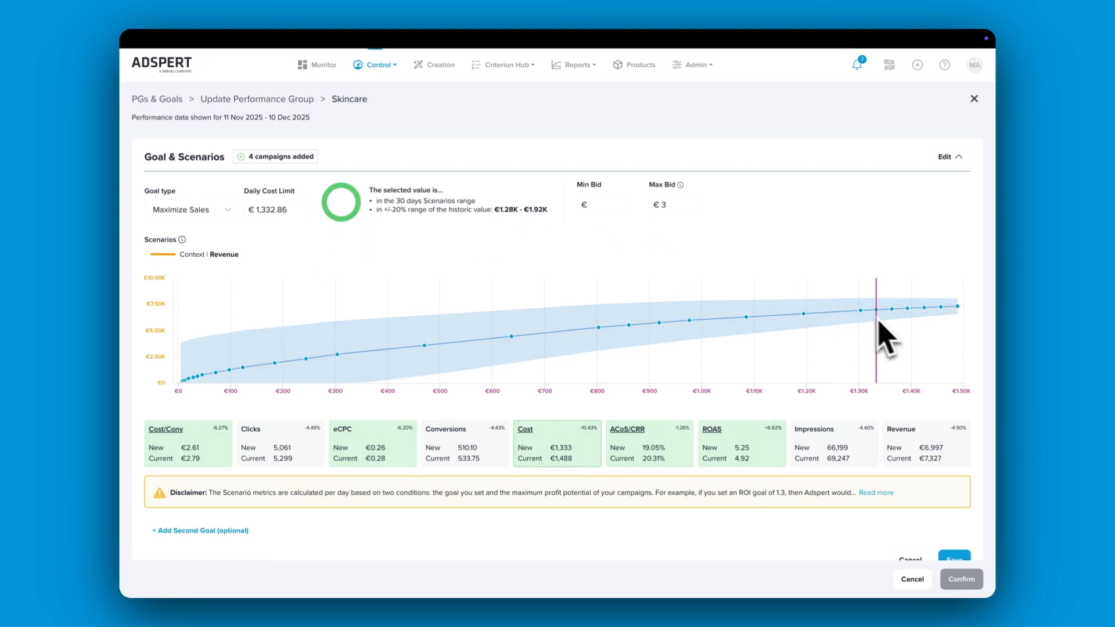
Try daily cost limits of €1,392.41, €636.39 and €918.24 on the Skincare group's Scenarios chart
{"action": "left_click", "coordinate": [915, 323]}
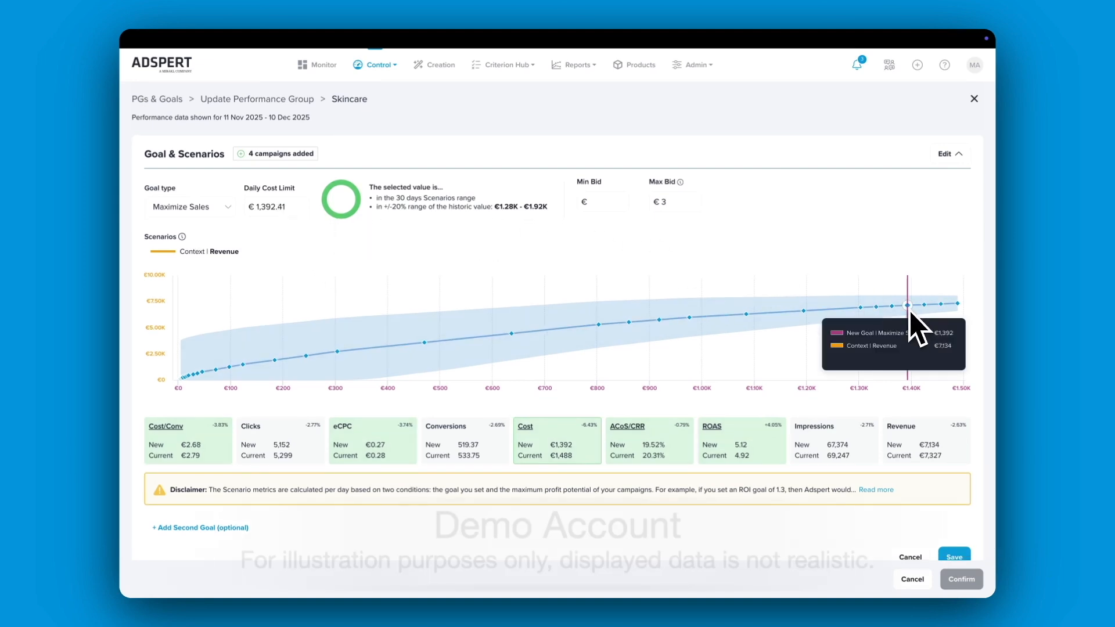
{"action": "left_click", "coordinate": [528, 333]}
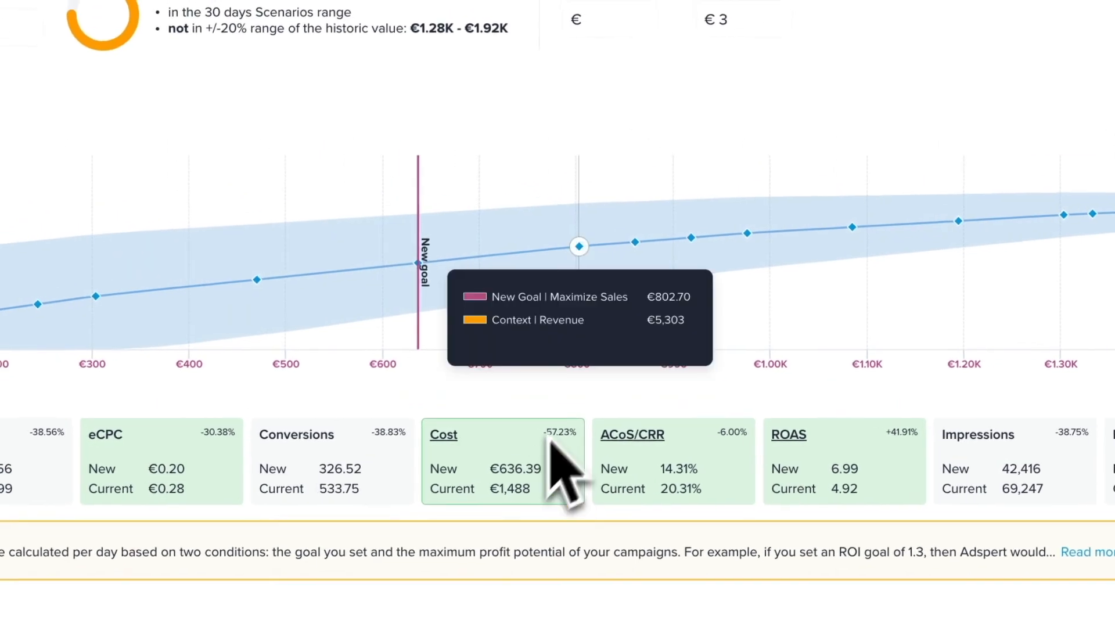
{"action": "left_click", "coordinate": [451, 114]}
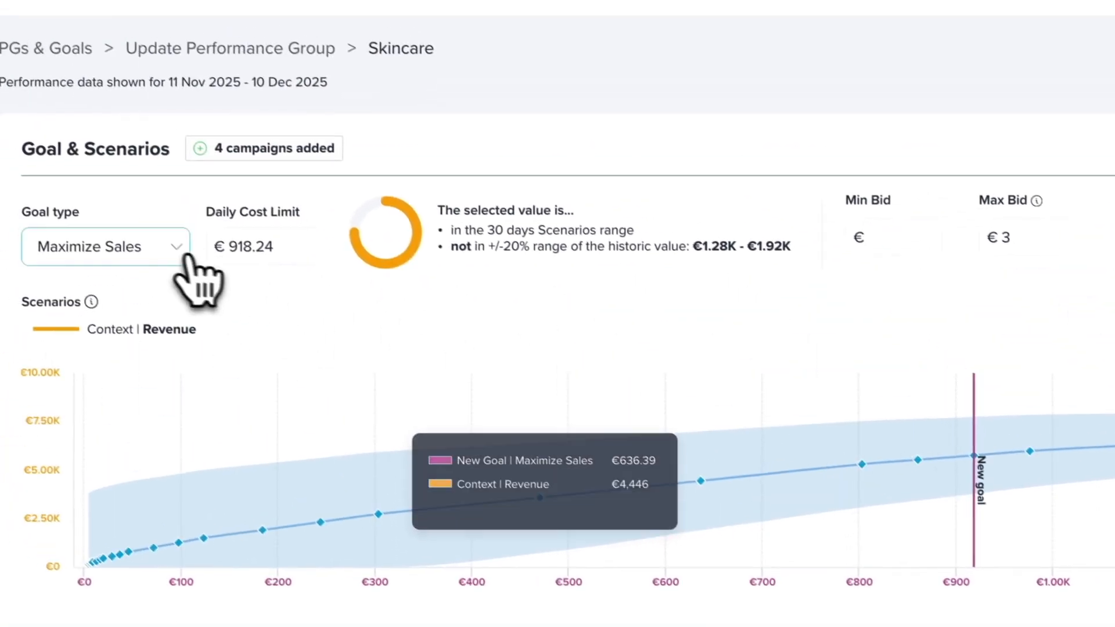
Change the goal type to ACoS/CRR and try goal values of 14.31%, 10.5% and 8.26% on the Scenarios chart
{"action": "left_click", "coordinate": [204, 271]}
{"action": "left_click", "coordinate": [192, 264]}
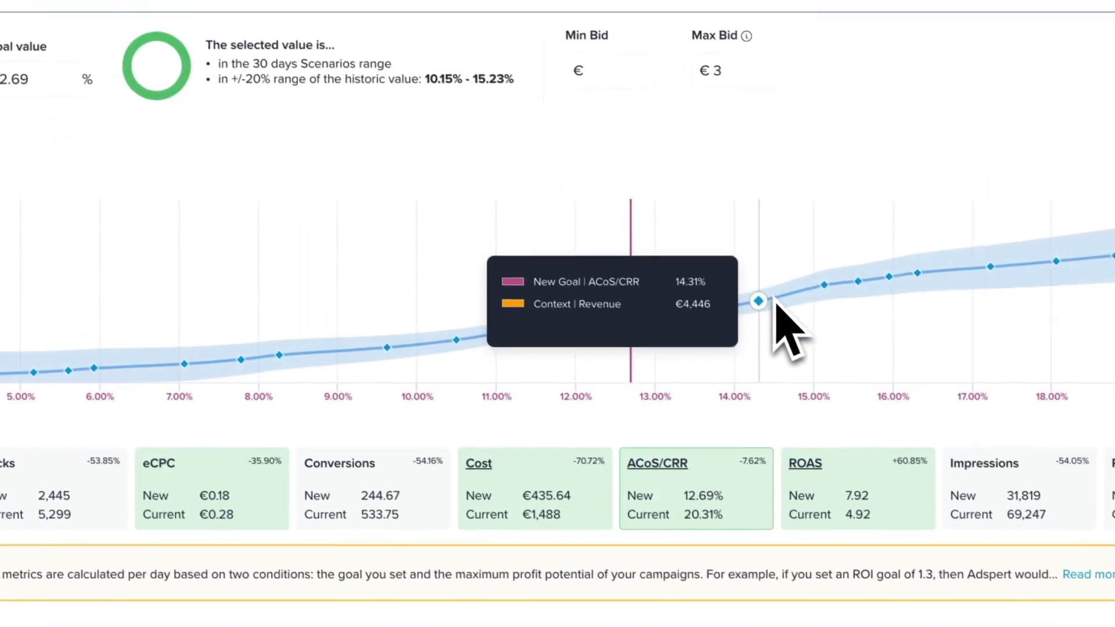
{"action": "left_click", "coordinate": [686, 334]}
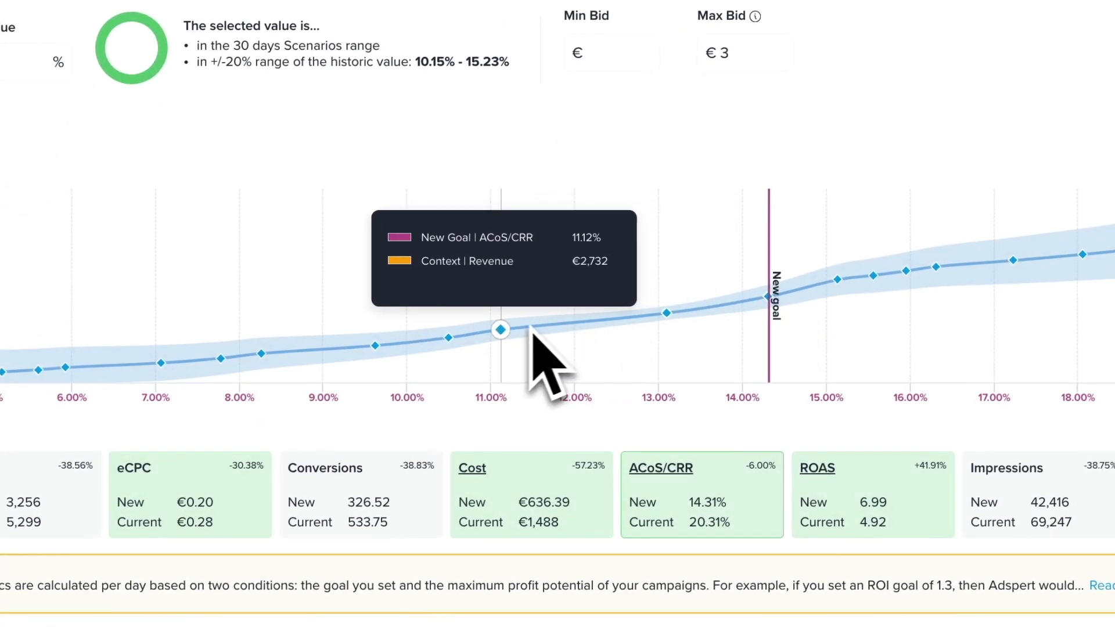
{"action": "left_click", "coordinate": [463, 341]}
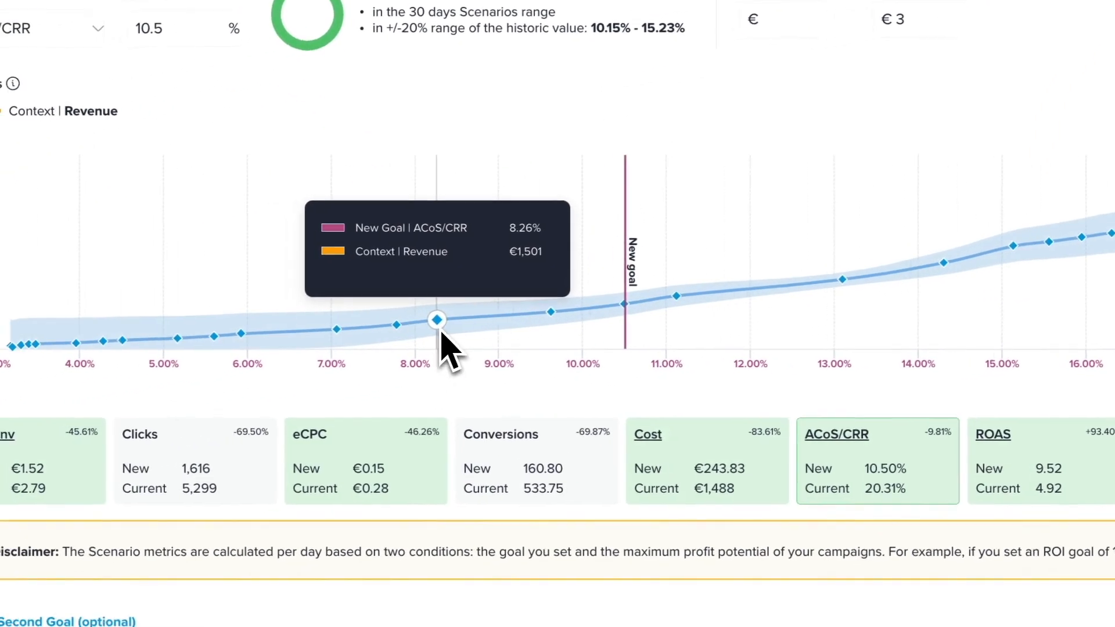
{"action": "left_click", "coordinate": [262, 353]}
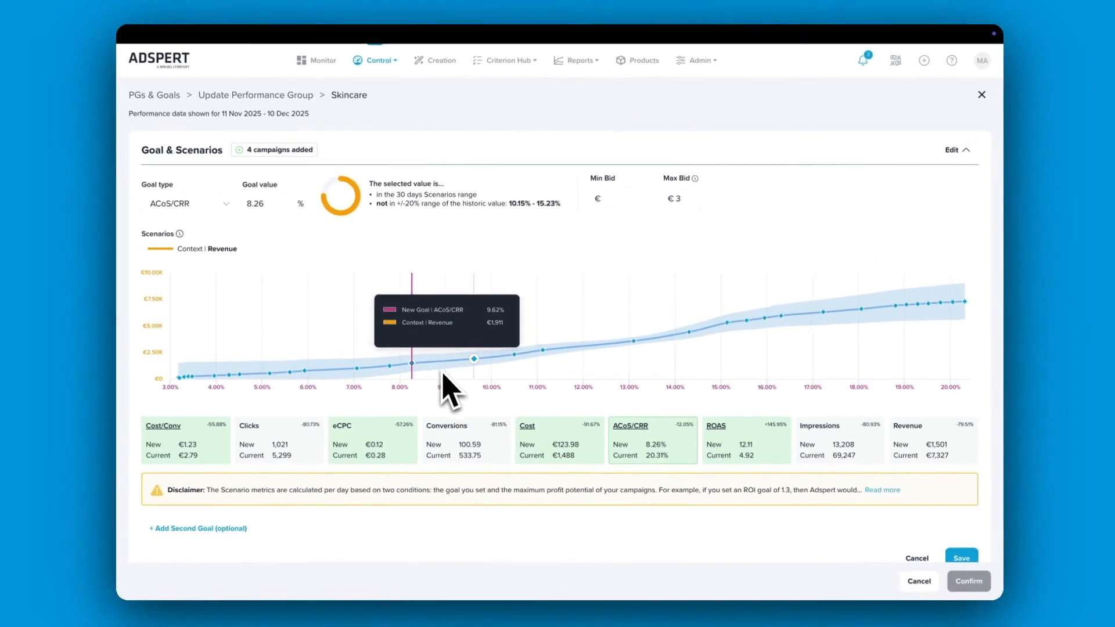
Change the goal type to Maximize Sales and try daily cost limits of €1,424.29 and €1,332.86 on the Scenarios chart
{"action": "left_click", "coordinate": [228, 208]}
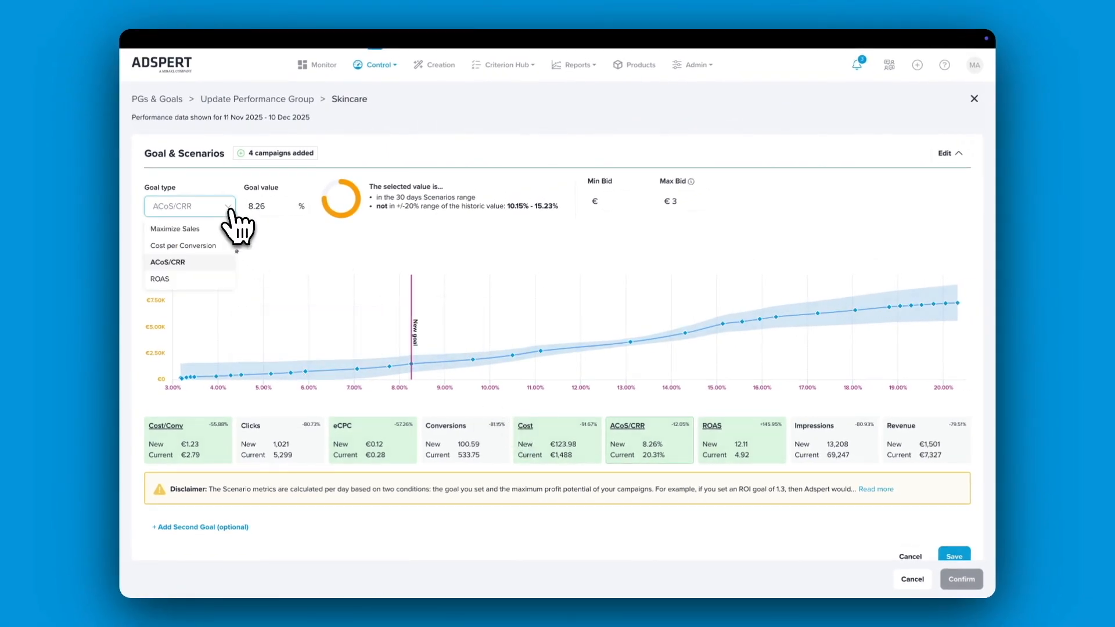
{"action": "left_click", "coordinate": [219, 228]}
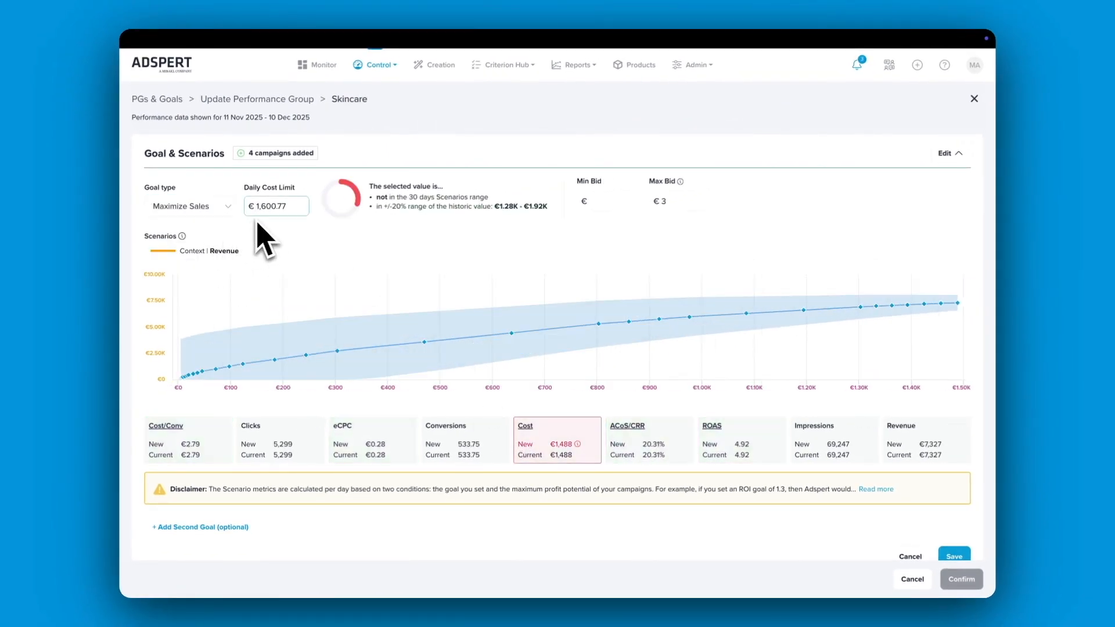
{"action": "left_click", "coordinate": [919, 310]}
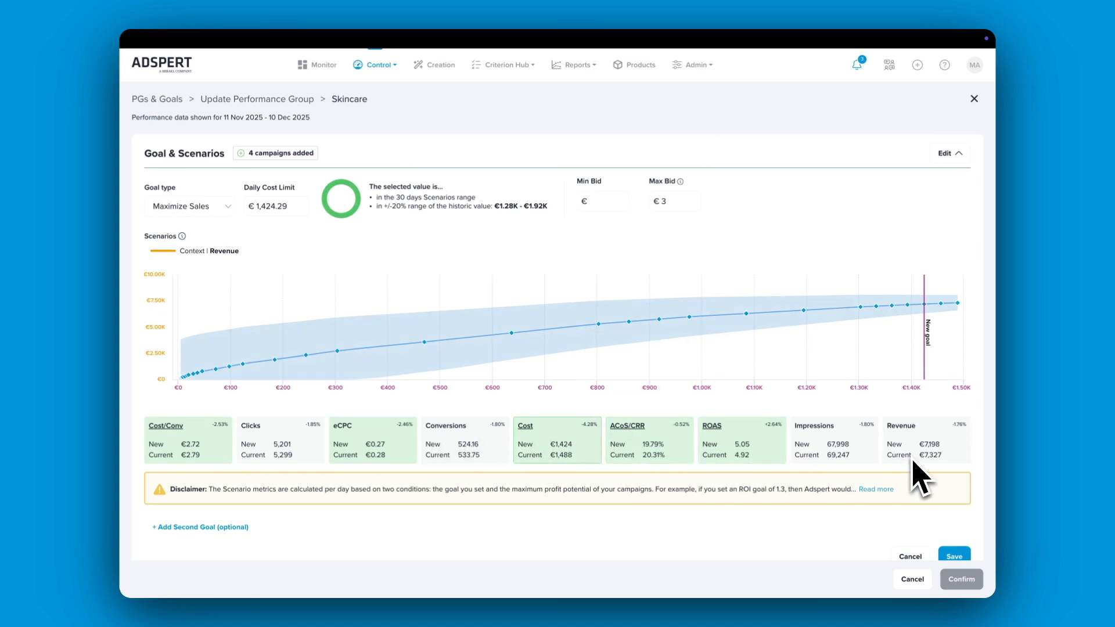
{"action": "mouse_move", "coordinate": [889, 318]}
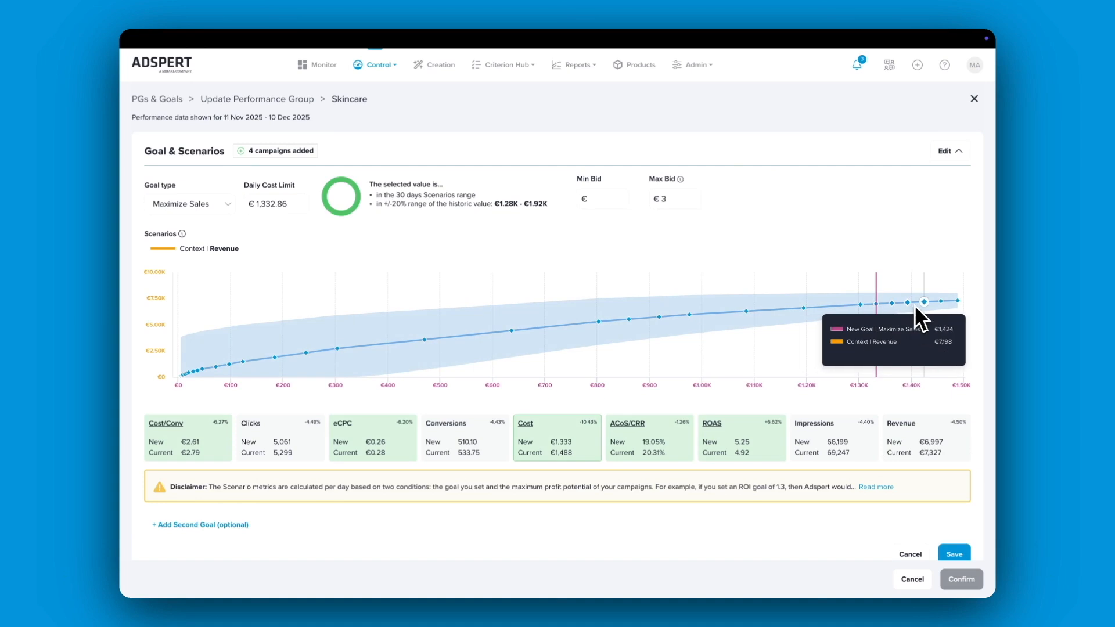
Switch the Skincare group's goal type from Maximize Sales back to ACoS/CRR
{"action": "left_click", "coordinate": [215, 204]}
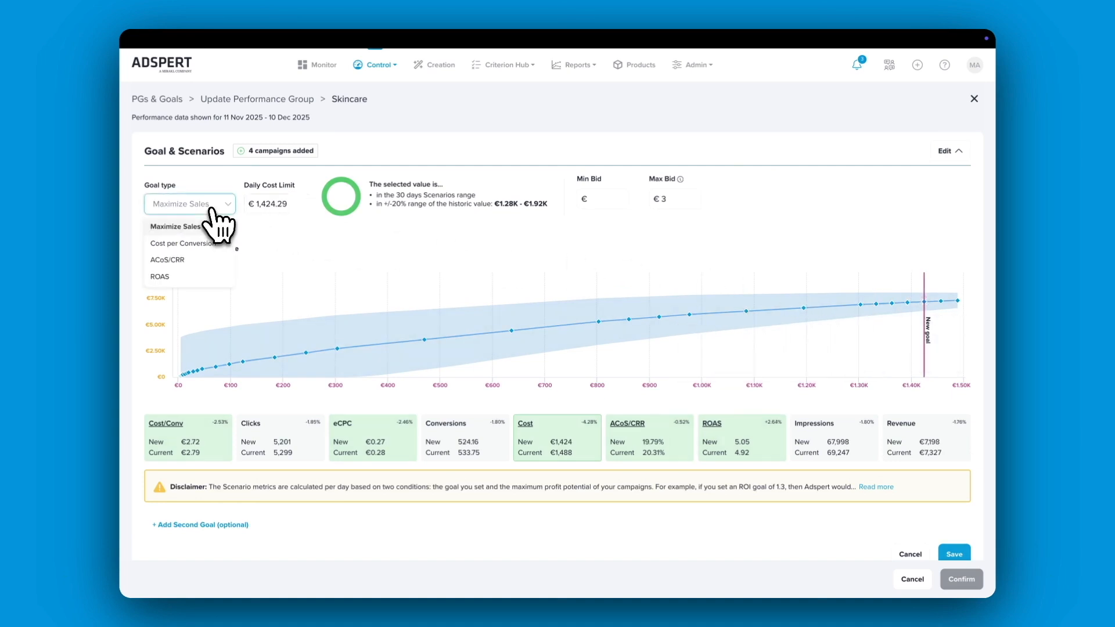
{"action": "left_click", "coordinate": [209, 260]}
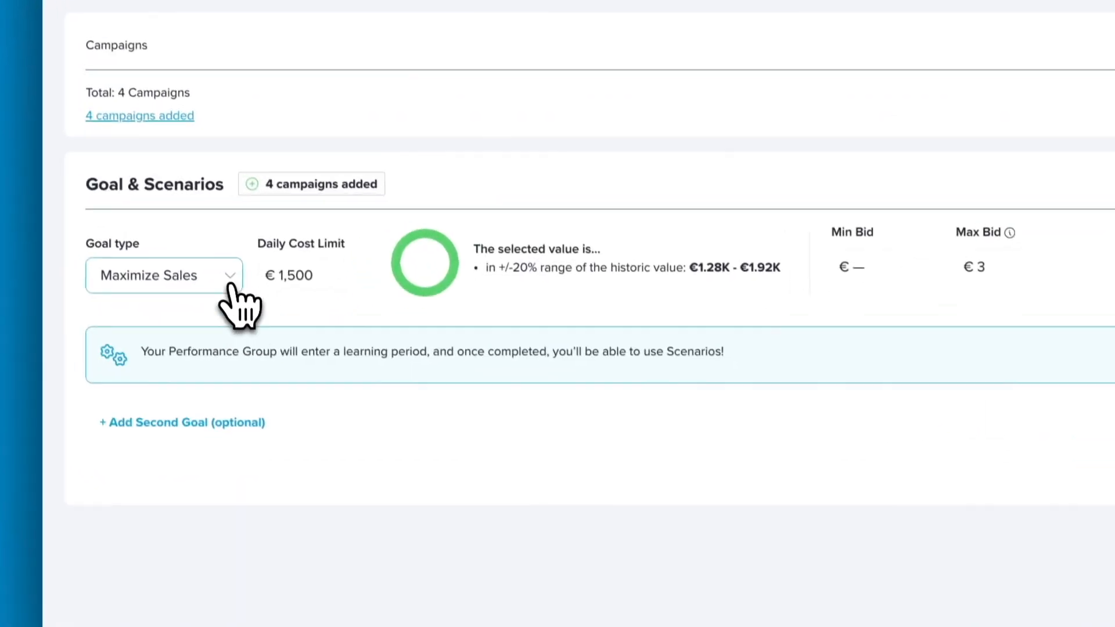
Examine which goal types are available for the new Skincare performance group, keeping Maximize Sales selected
{"action": "left_click", "coordinate": [228, 369]}
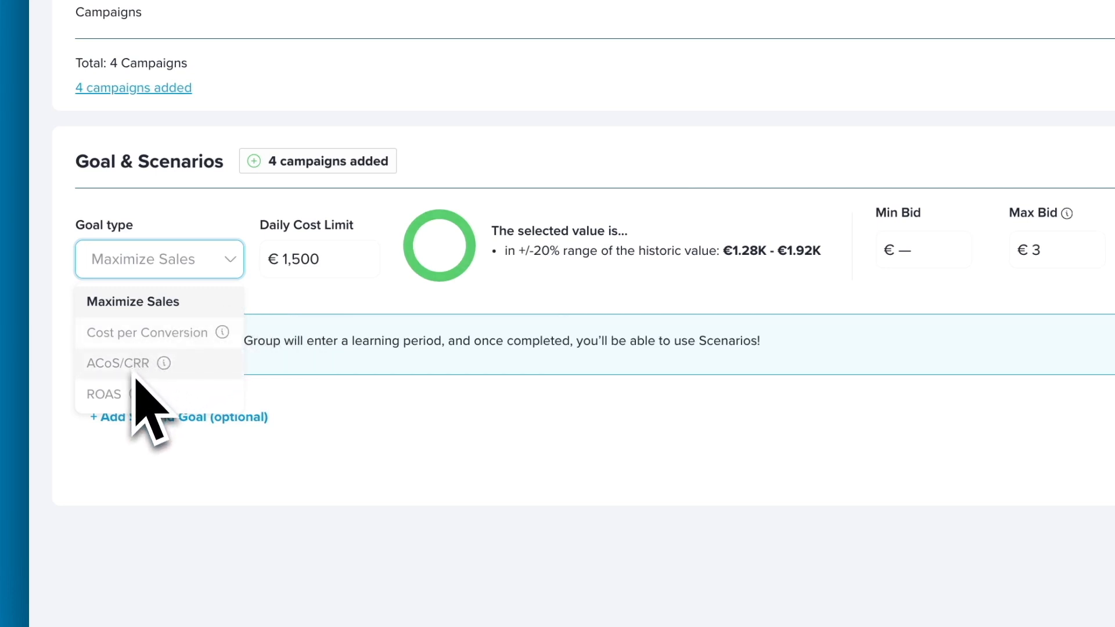
{"action": "mouse_move", "coordinate": [165, 375]}
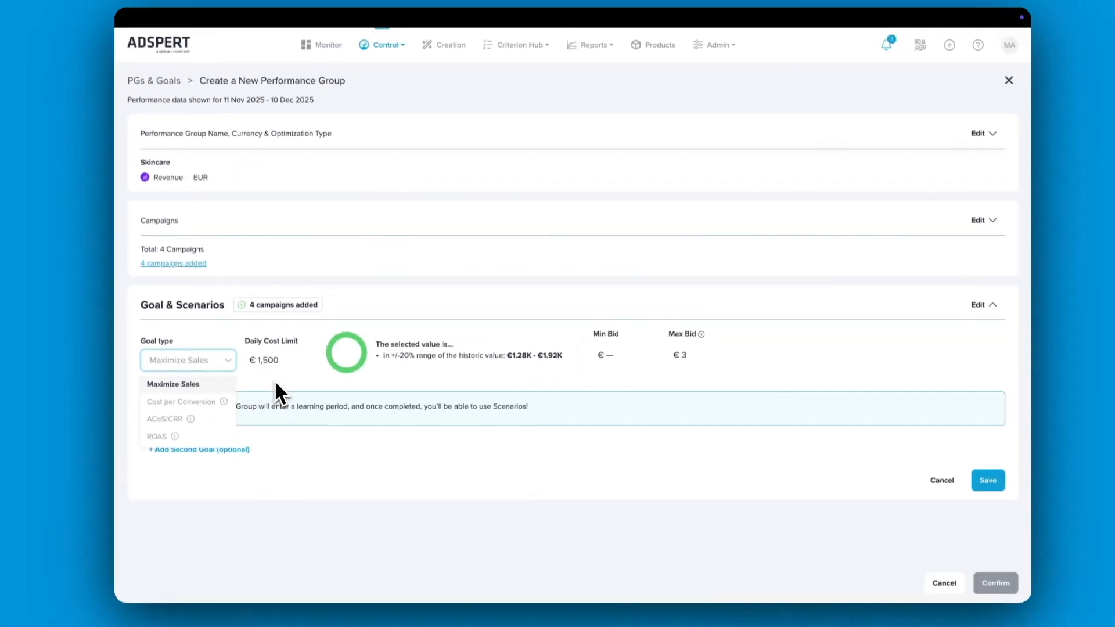
{"action": "left_click", "coordinate": [294, 338]}
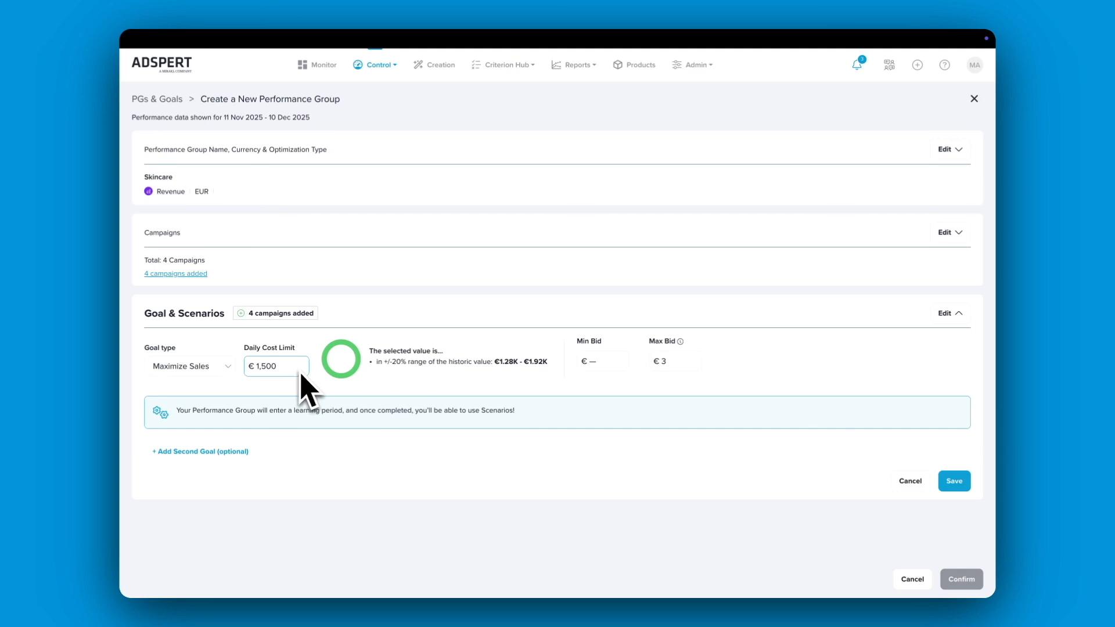
{"action": "left_click", "coordinate": [227, 366]}
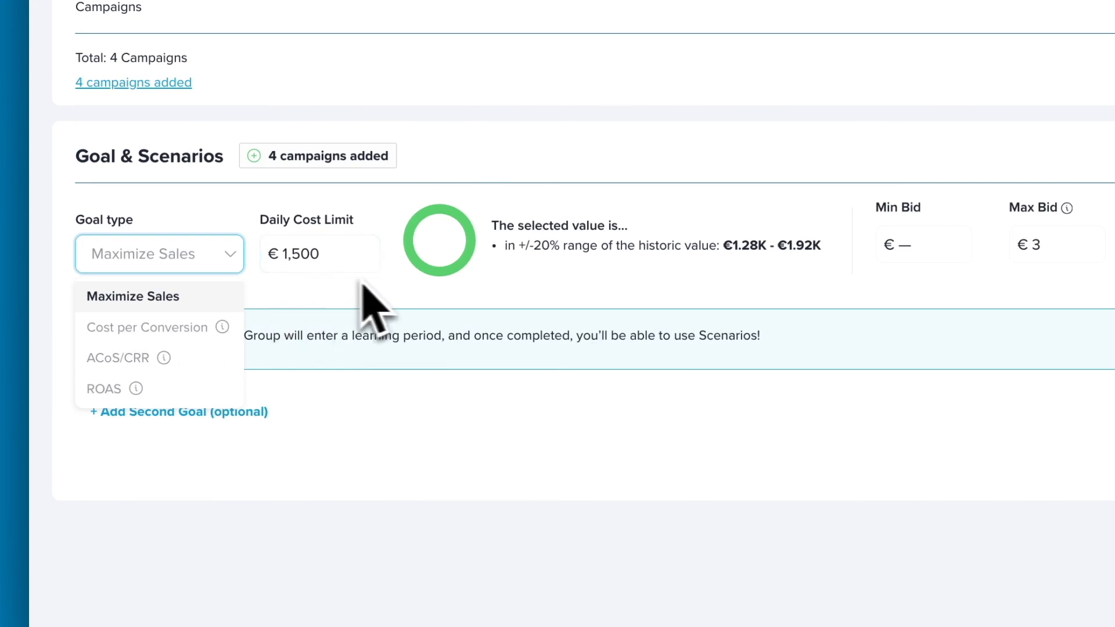
{"action": "left_click", "coordinate": [415, 291]}
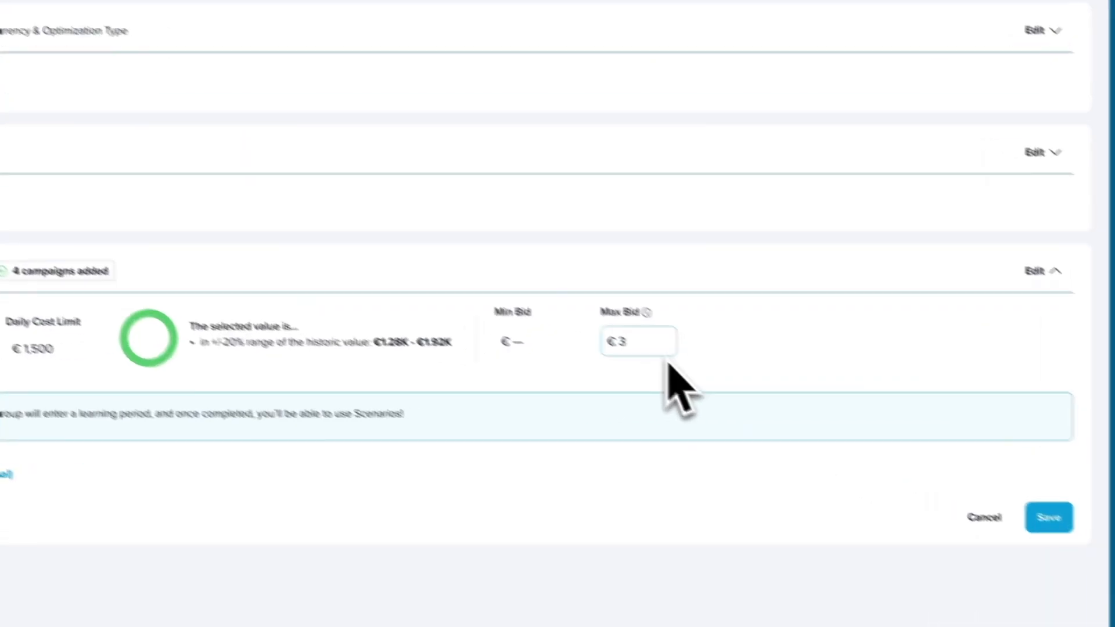
Go to the Optimization Settings and show them at campaign level
{"action": "mouse_move", "coordinate": [622, 301]}
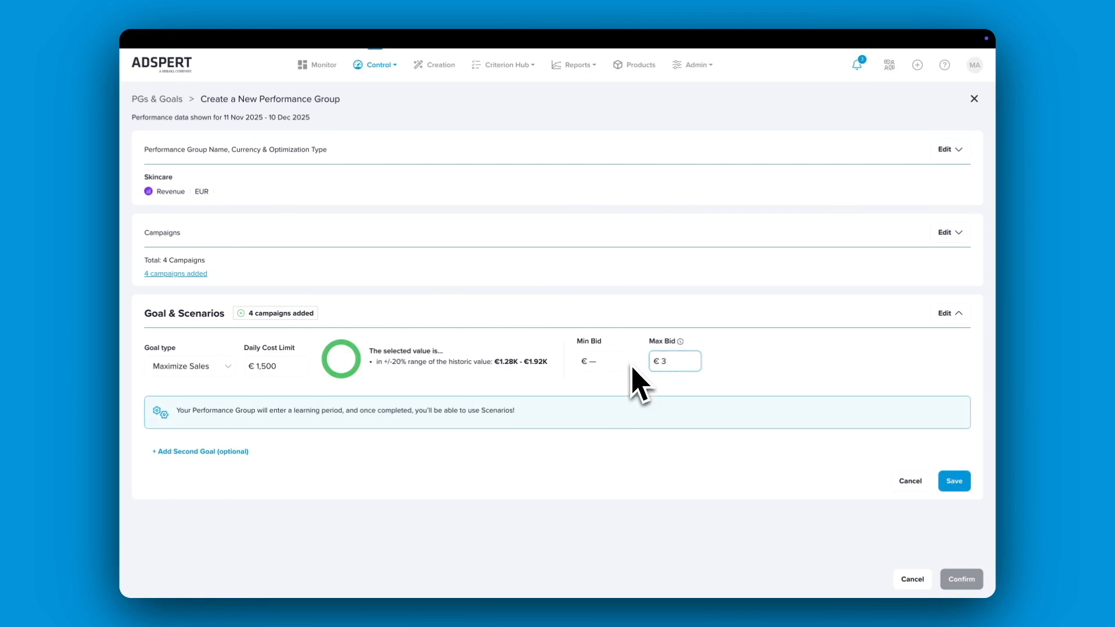
{"action": "mouse_move", "coordinate": [381, 75]}
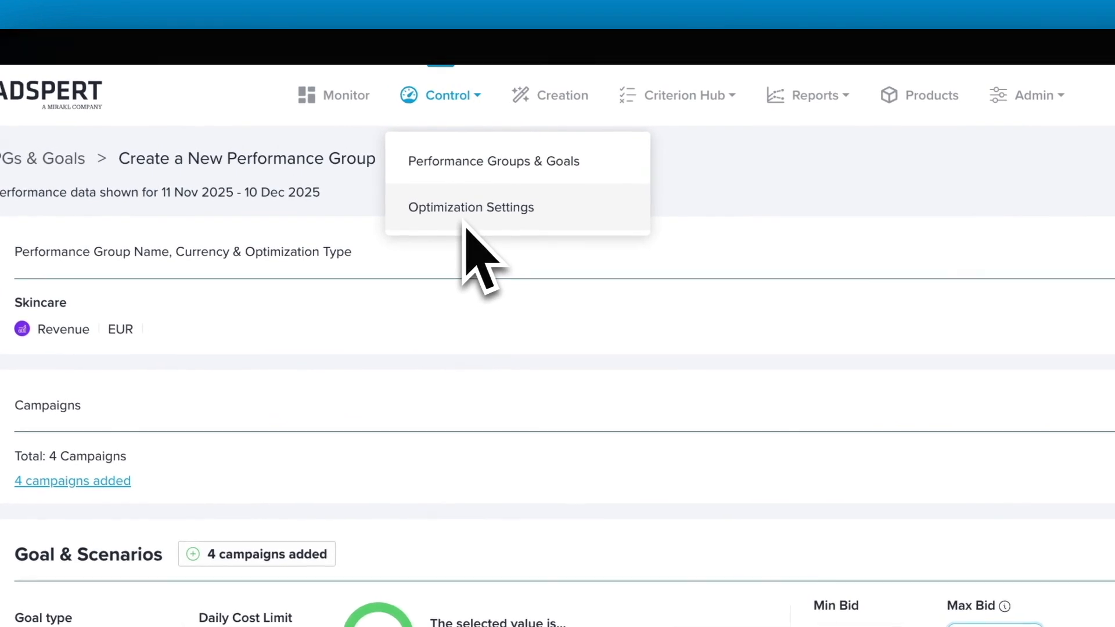
{"action": "left_click", "coordinate": [415, 158]}
{"action": "left_click", "coordinate": [254, 396]}
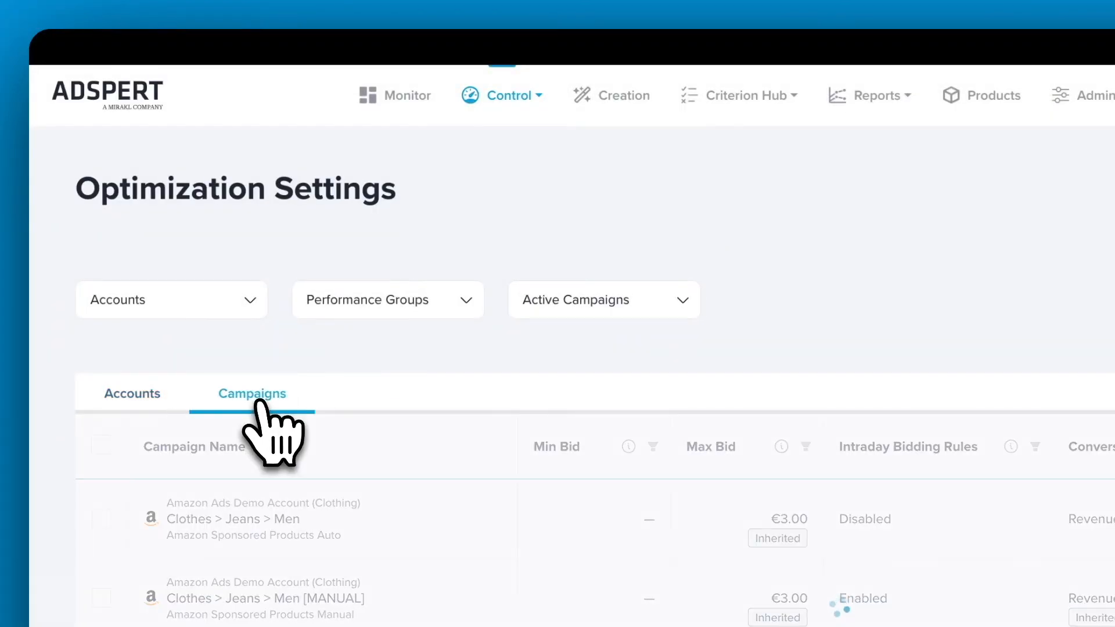
Edit the Clothes > Jeans > Men campaign and set its Max Bid to 4.00 EUR
{"action": "left_click", "coordinate": [953, 317]}
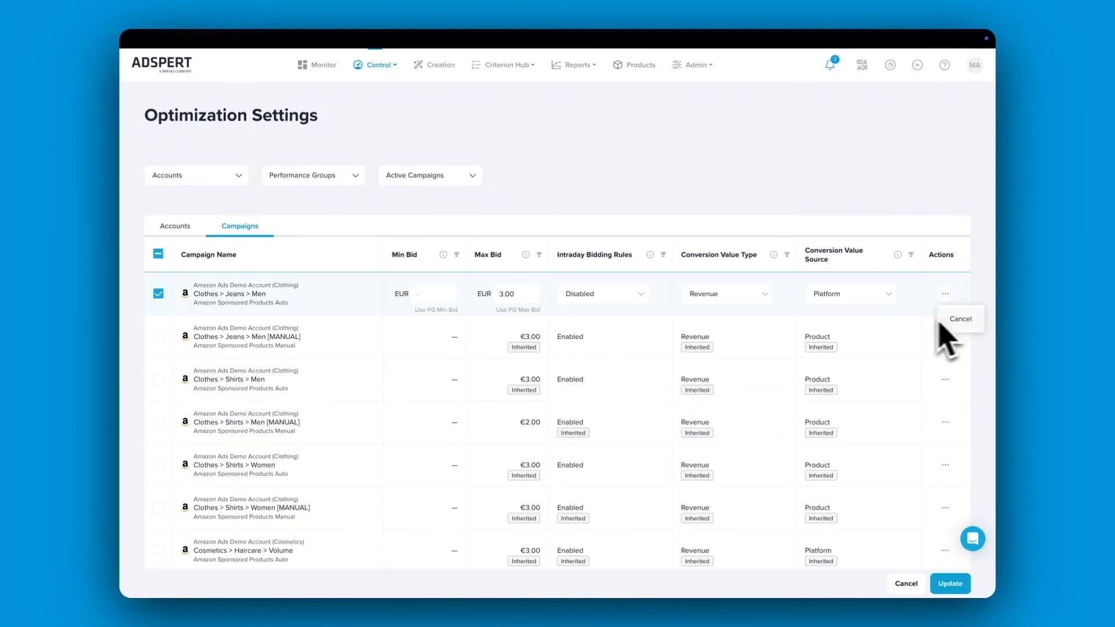
{"action": "double_click", "coordinate": [510, 295]}
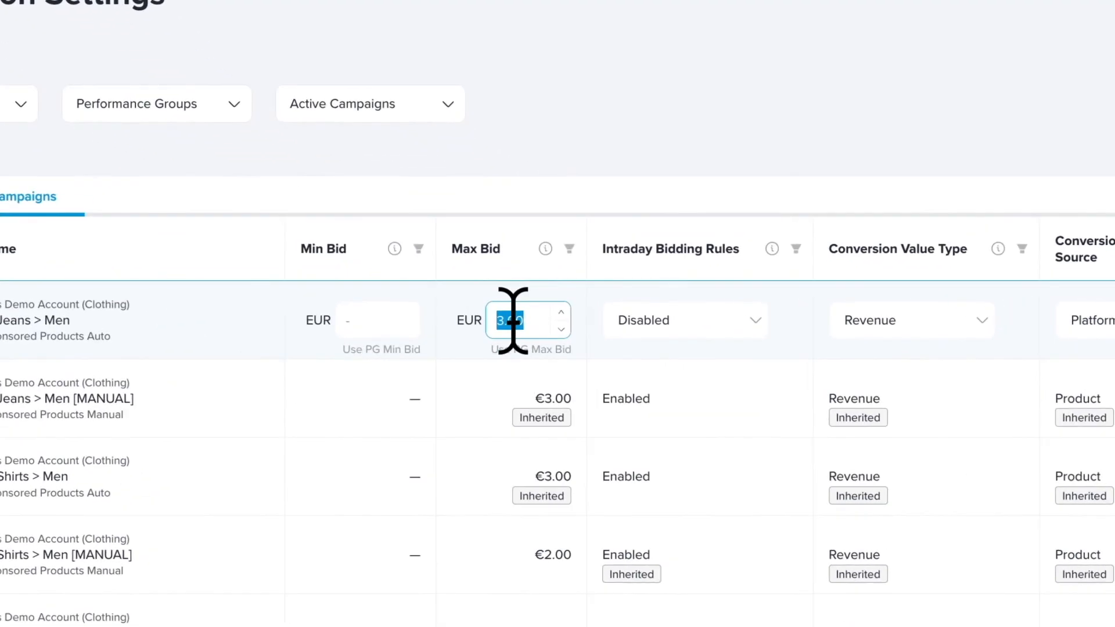
{"action": "type", "text": "4.00"}
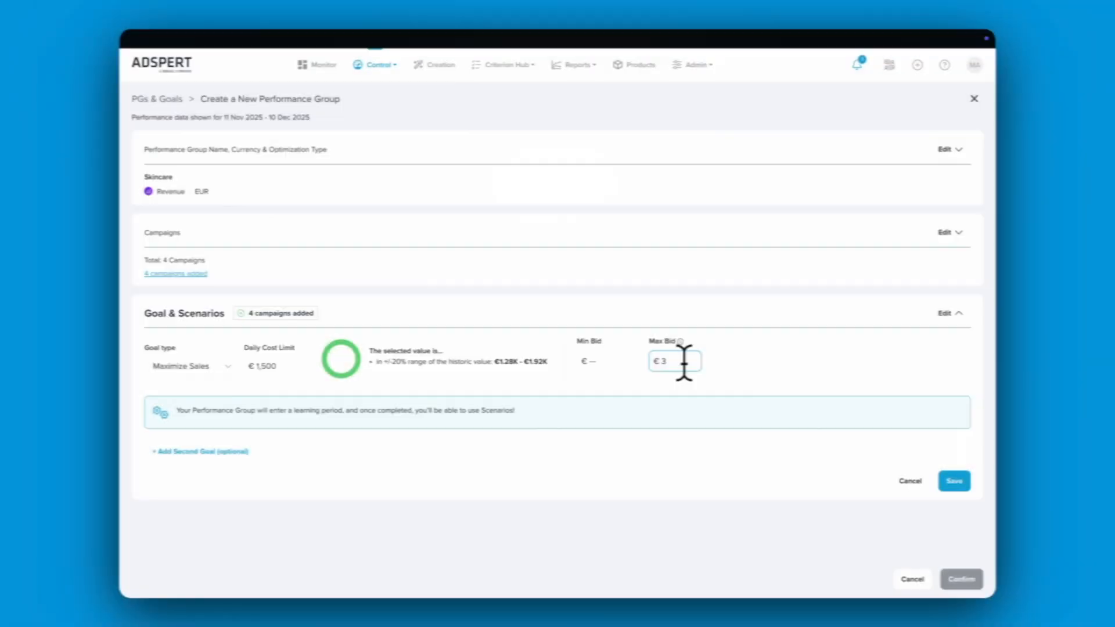
Save the Maximize Sales goal and confirm the creation of the Skincare performance group
{"action": "left_click", "coordinate": [956, 480]}
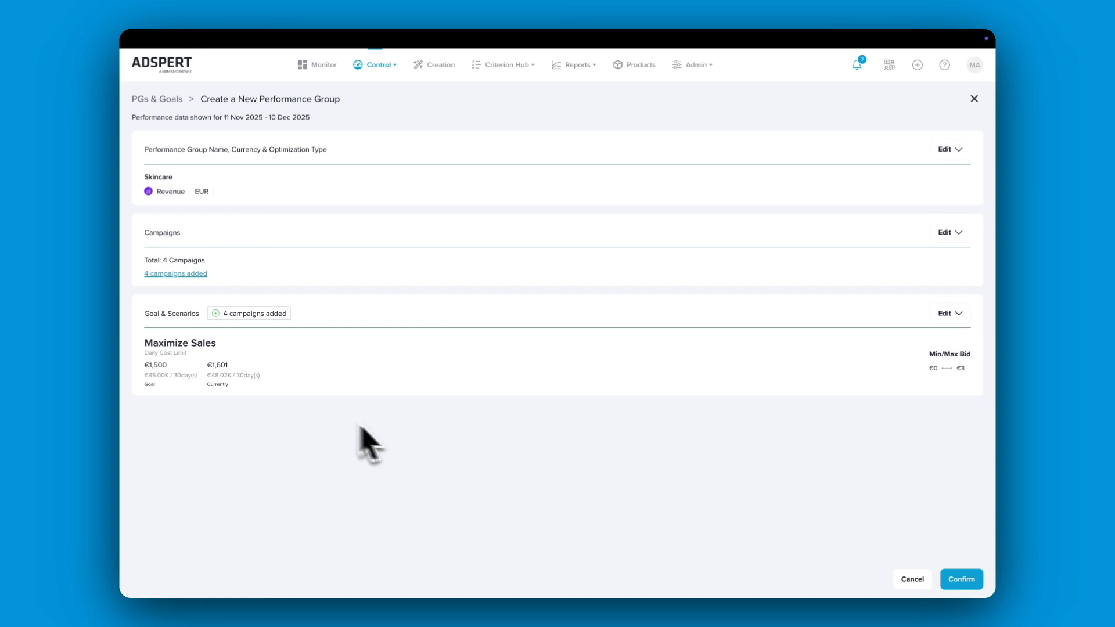
{"action": "left_click", "coordinate": [966, 582]}
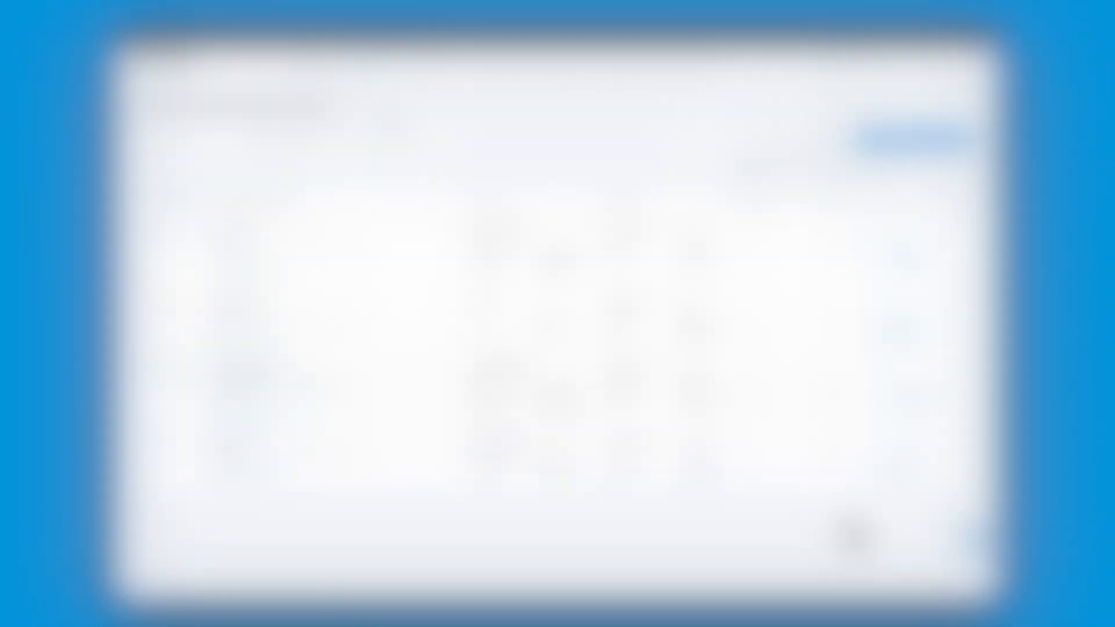